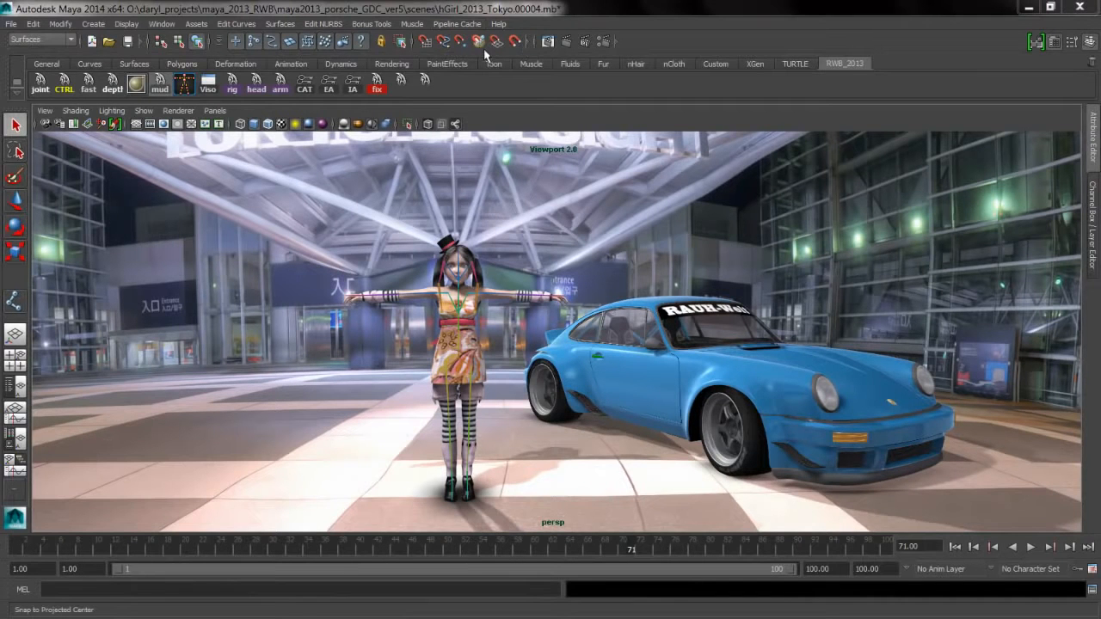
Draw a joint chain along the thumb of the character's left hand using the Joint Tool with Projected Centering.
{"action": "left_click_drag", "start_coordinate": [551, 333], "coordinate": [503, 358], "text": "alt"}
{"action": "right_click_drag", "start_coordinate": [504, 358], "coordinate": [534, 363], "text": "alt"}
{"action": "left_click_drag", "start_coordinate": [535, 363], "coordinate": [527, 373], "text": "alt"}
{"action": "right_click_drag", "start_coordinate": [527, 373], "coordinate": [683, 375], "text": "alt"}
{"action": "left_click_drag", "start_coordinate": [533, 381], "coordinate": [469, 398], "text": "alt"}
{"action": "right_click_drag", "start_coordinate": [469, 398], "coordinate": [557, 396], "text": "alt"}
{"action": "left_click_drag", "start_coordinate": [468, 389], "coordinate": [593, 395], "text": "alt"}
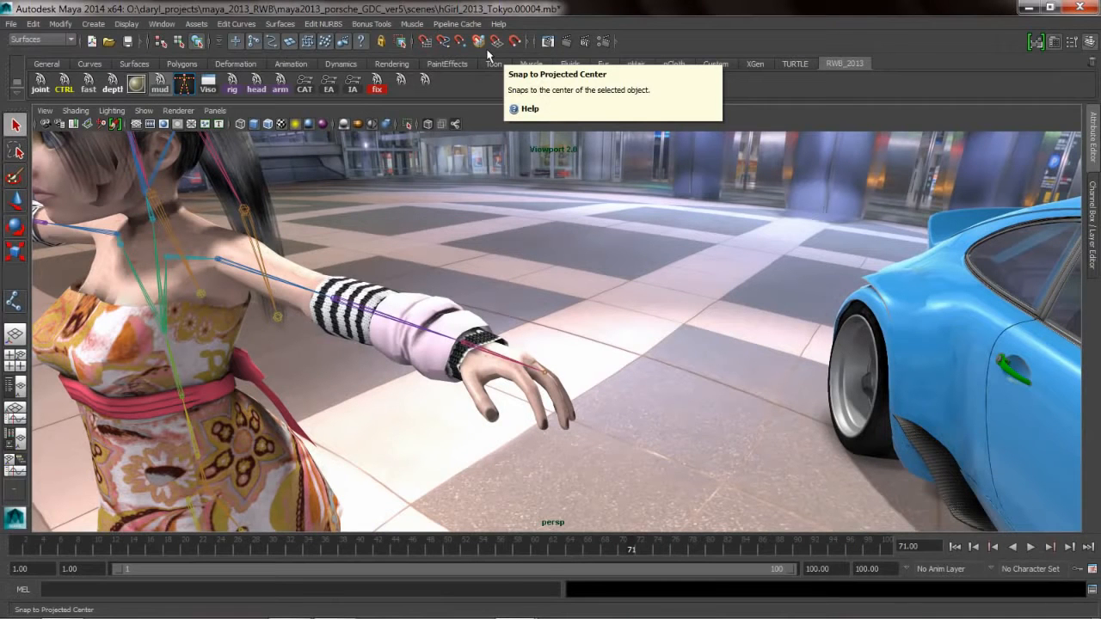
{"action": "left_click", "coordinate": [291, 63]}
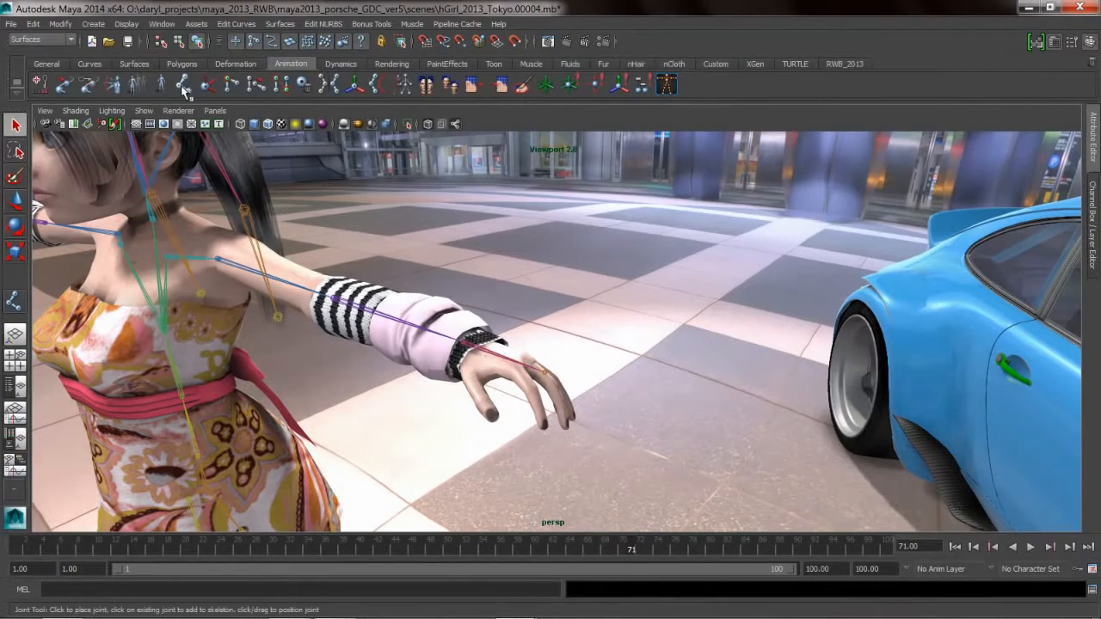
{"action": "double_click", "coordinate": [184, 87]}
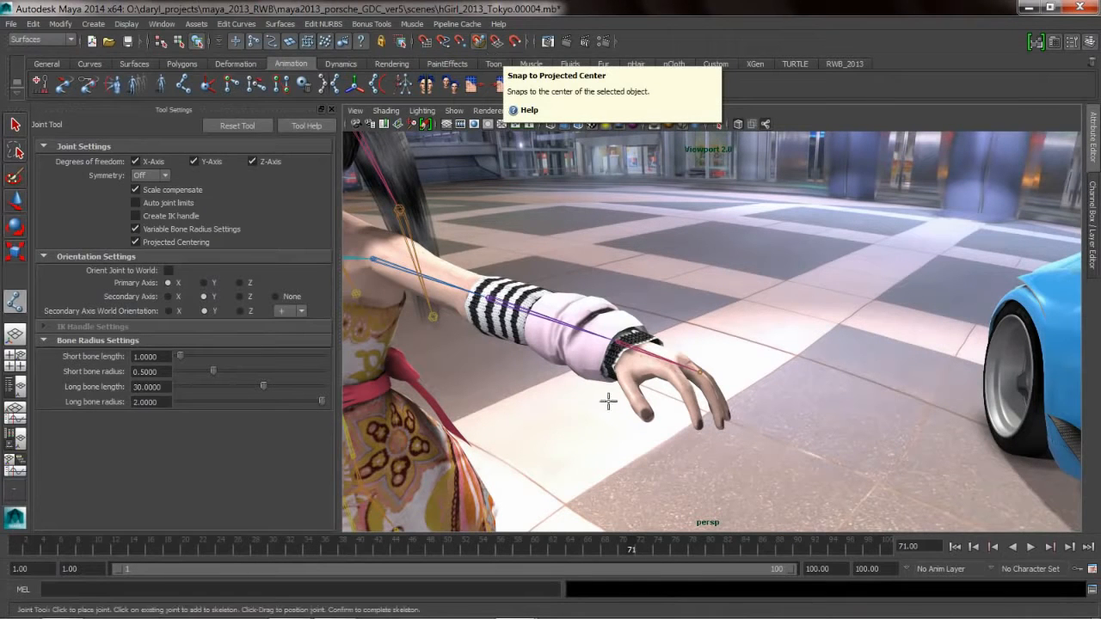
{"action": "left_click", "coordinate": [624, 376]}
{"action": "left_click", "coordinate": [630, 395]}
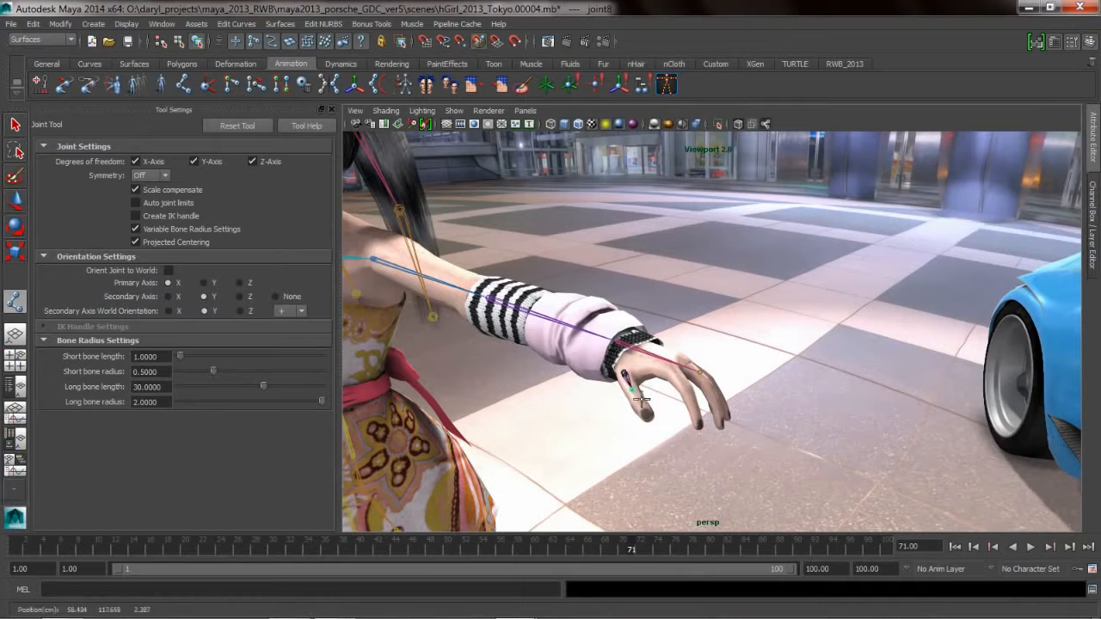
{"action": "left_click", "coordinate": [640, 405]}
{"action": "left_click", "coordinate": [650, 417]}
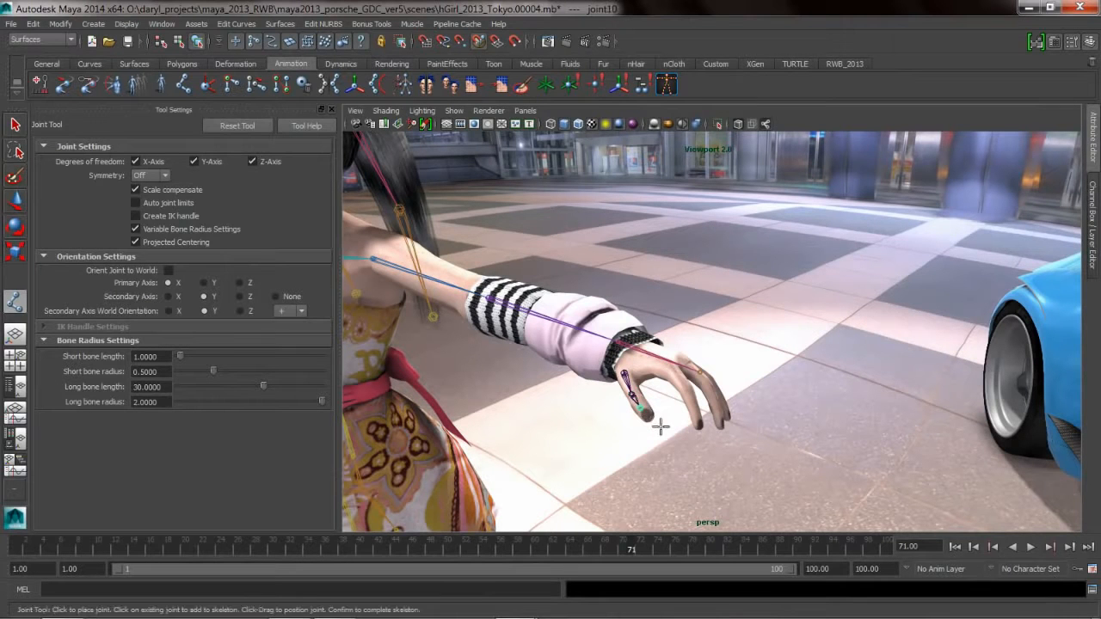
{"action": "key", "text": "q"}
Draw a separate joint chain from the knuckle to the tip of the index finger.
{"action": "left_click_drag", "start_coordinate": [656, 423], "coordinate": [651, 368], "text": "alt"}
{"action": "key", "text": "y"}
{"action": "left_click", "coordinate": [574, 318]}
{"action": "left_click", "coordinate": [588, 337]}
{"action": "left_click", "coordinate": [596, 353]}
{"action": "left_click", "coordinate": [603, 387]}
{"action": "key", "text": "q"}
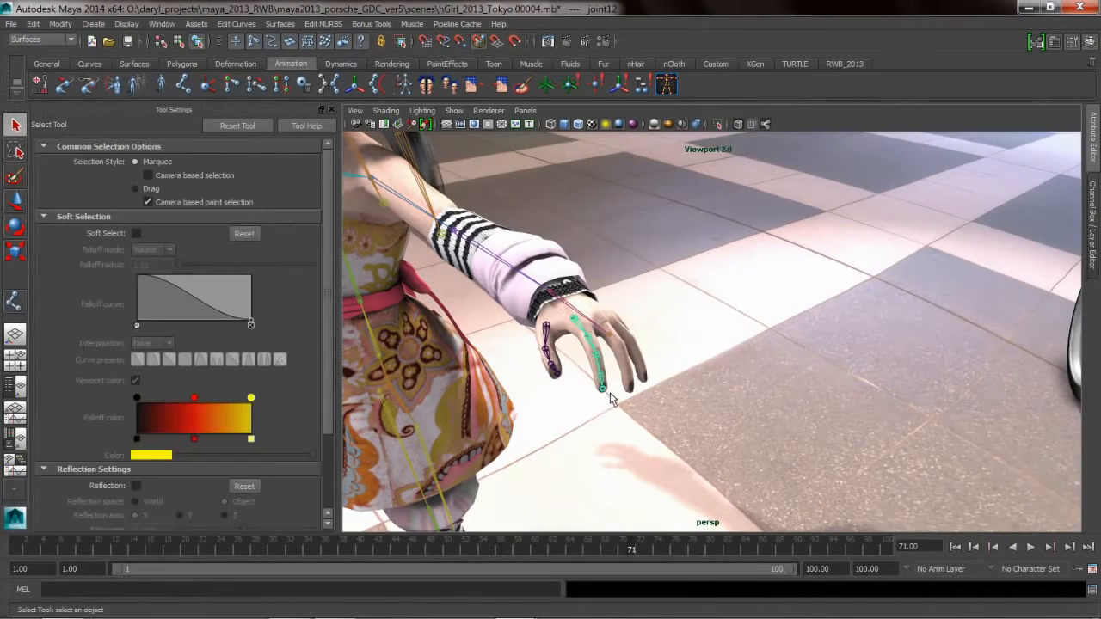
Draw another joint chain along the middle finger, from its knuckle to the fingertip.
{"action": "key", "text": "y"}
{"action": "left_click_drag", "start_coordinate": [602, 384], "coordinate": [540, 380], "text": "alt"}
{"action": "left_click", "coordinate": [525, 357]}
{"action": "left_click", "coordinate": [522, 370]}
{"action": "left_click", "coordinate": [529, 386]}
{"action": "left_click", "coordinate": [531, 408]}
{"action": "left_click", "coordinate": [543, 434]}
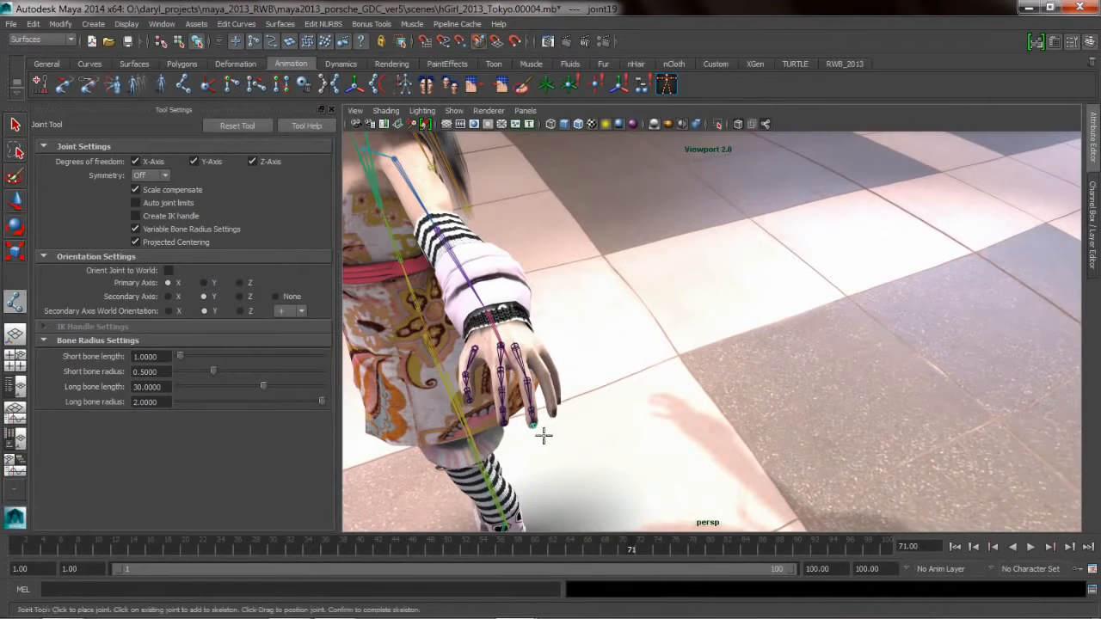
{"action": "key", "text": "q"}
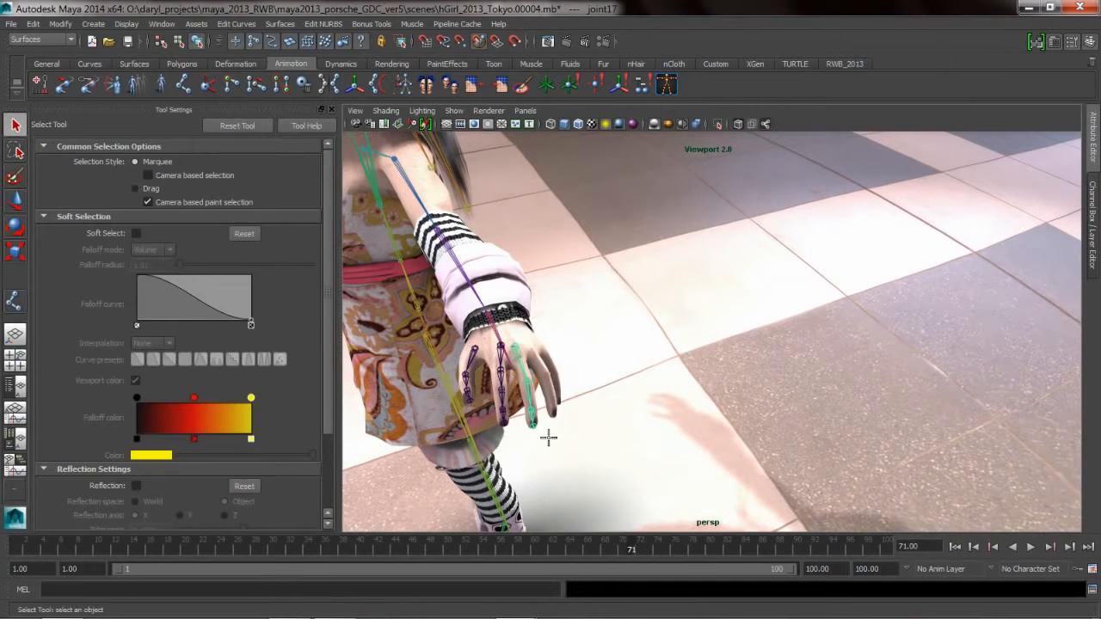
Draw a joint chain along the outermost finger of the same hand.
{"action": "key", "text": "y"}
{"action": "left_click", "coordinate": [543, 375]}
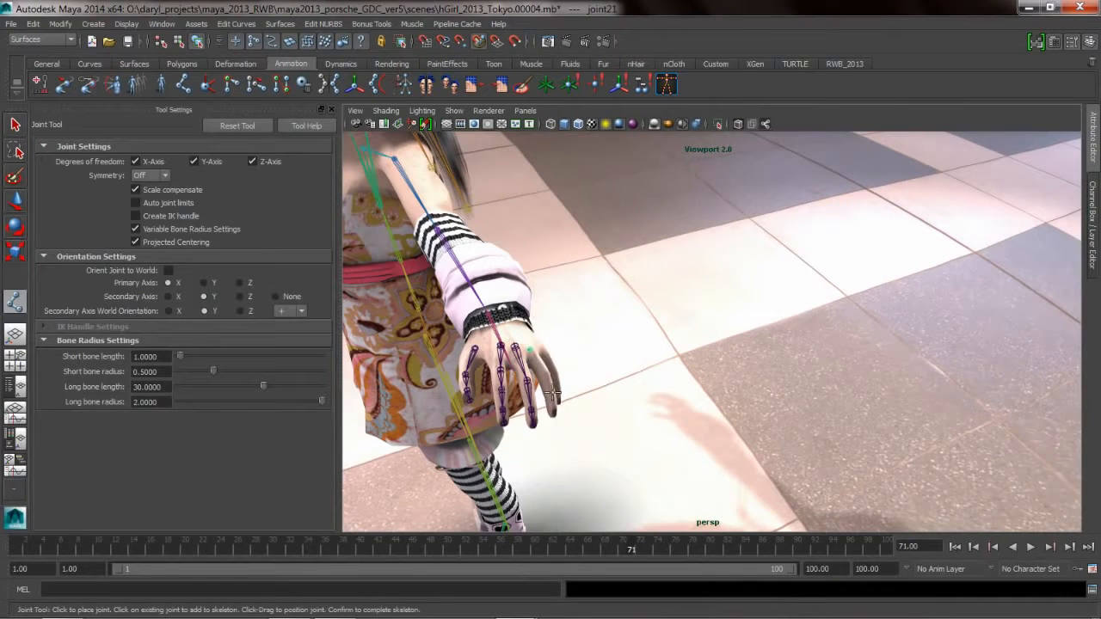
{"action": "left_click", "coordinate": [553, 414]}
{"action": "key", "text": "q"}
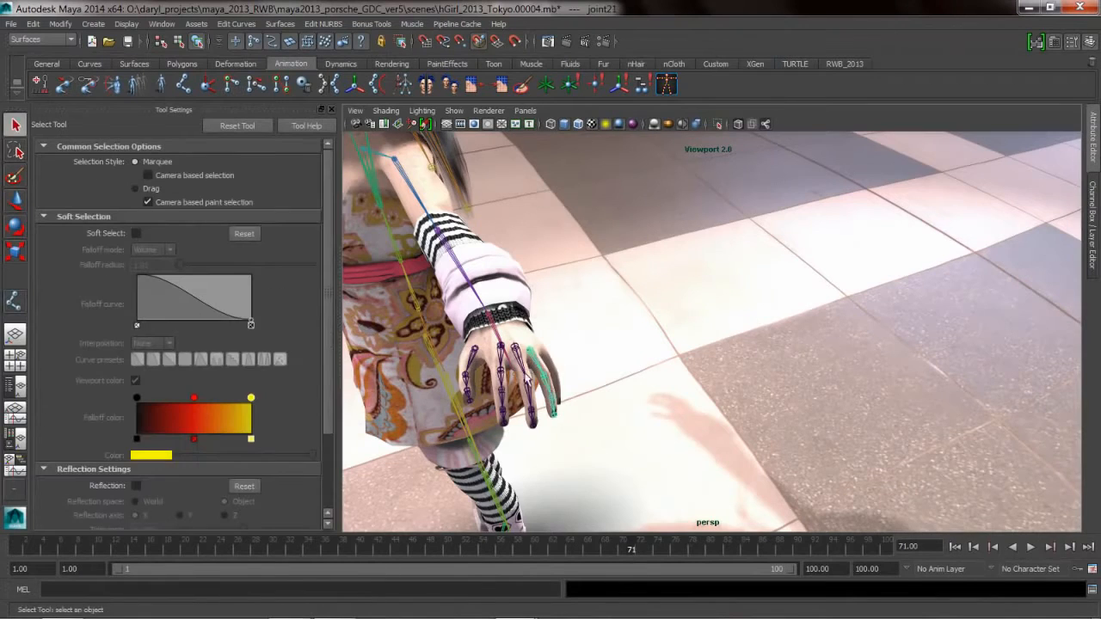
Select the character's bangs mesh and make it a live surface.
{"action": "left_click_drag", "start_coordinate": [528, 378], "coordinate": [659, 373], "text": "alt"}
{"action": "right_click_drag", "start_coordinate": [659, 372], "coordinate": [561, 342], "text": "alt"}
{"action": "left_click_drag", "start_coordinate": [561, 342], "coordinate": [705, 354], "text": "alt"}
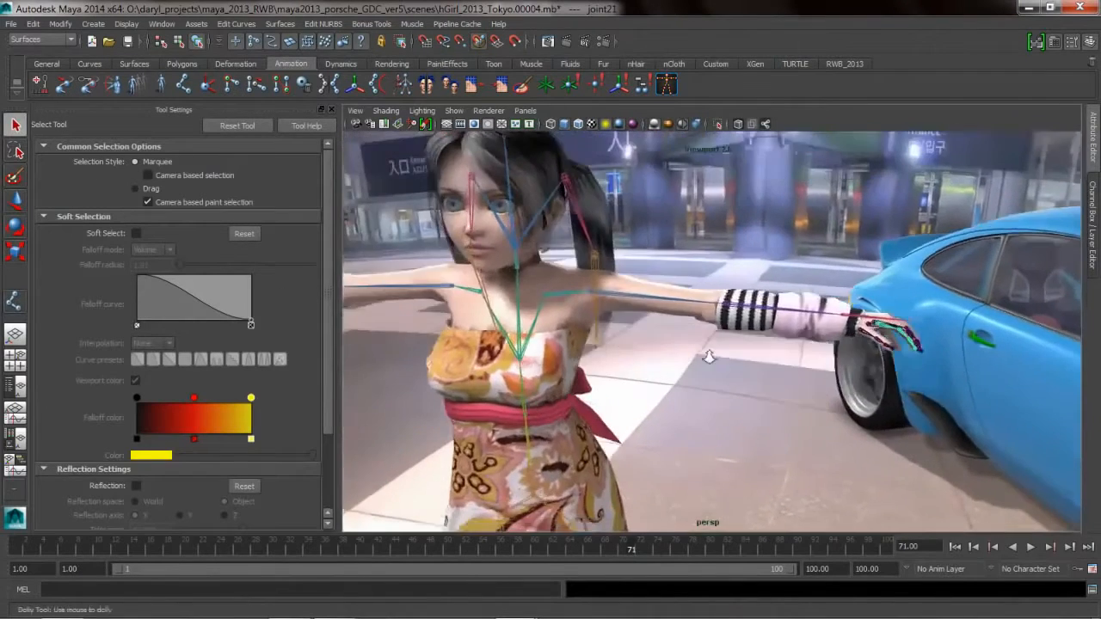
{"action": "right_click_drag", "start_coordinate": [706, 353], "coordinate": [623, 332], "text": "alt"}
{"action": "left_click_drag", "start_coordinate": [623, 332], "coordinate": [675, 370], "text": "alt"}
{"action": "right_click_drag", "start_coordinate": [676, 370], "coordinate": [635, 379], "text": "alt"}
{"action": "left_click_drag", "start_coordinate": [635, 379], "coordinate": [605, 336], "text": "alt"}
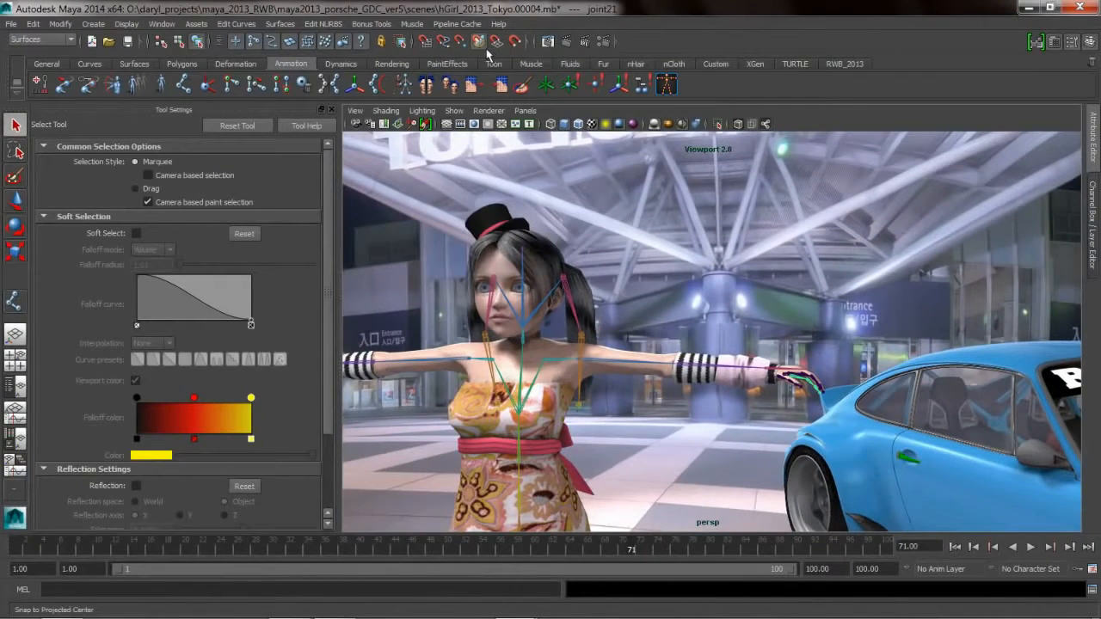
{"action": "right_click_drag", "start_coordinate": [534, 311], "coordinate": [598, 326], "text": "alt"}
{"action": "left_click", "coordinate": [471, 252]}
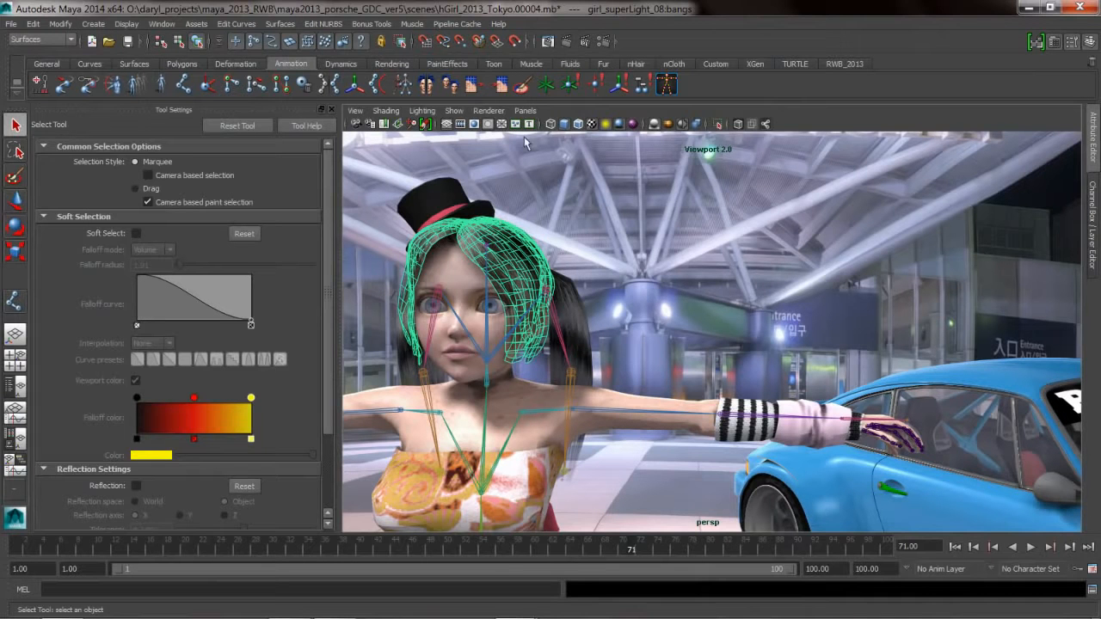
{"action": "left_click", "coordinate": [519, 46]}
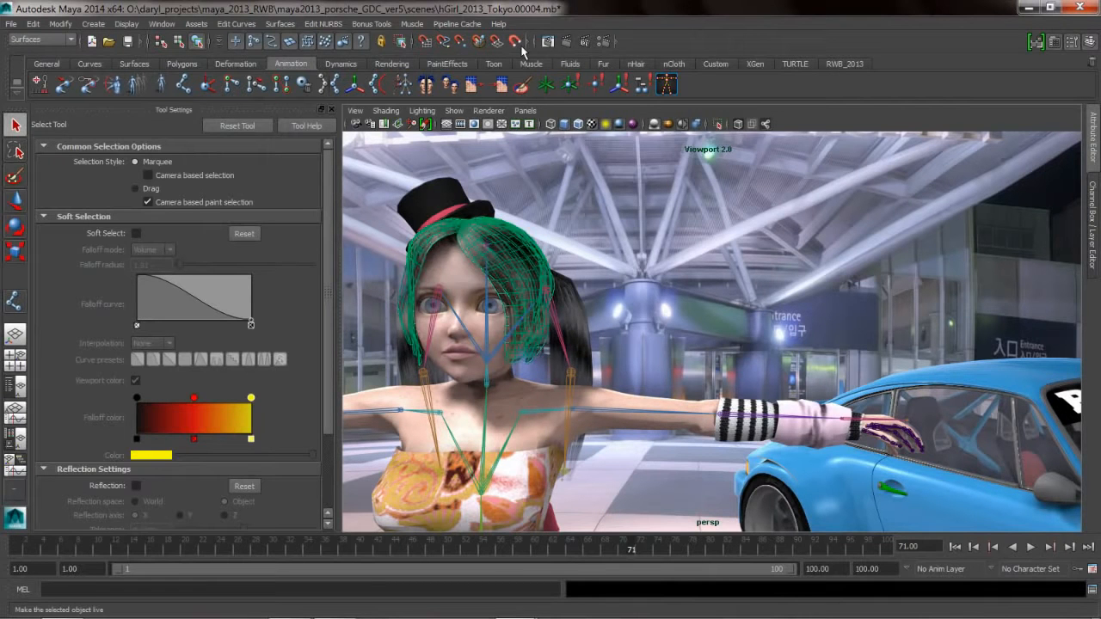
Draw a joint chain on the live bangs, from the parting down the left side of the face to the hair tips.
{"action": "left_click", "coordinate": [186, 89]}
{"action": "left_click_drag", "start_coordinate": [490, 248], "coordinate": [494, 289], "text": "alt"}
{"action": "left_click", "coordinate": [472, 334]}
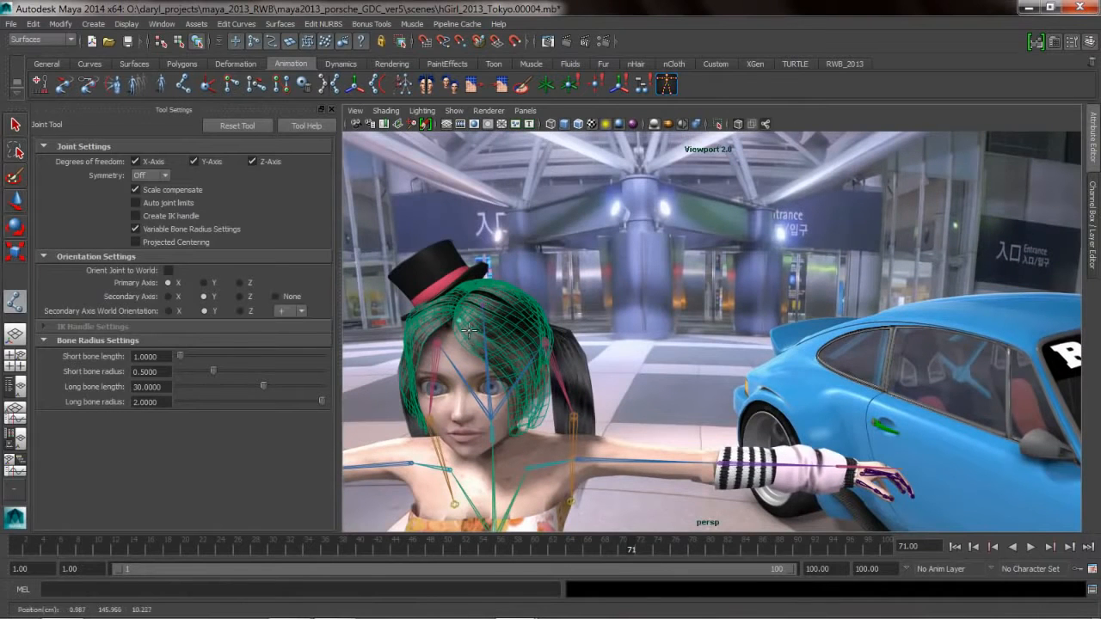
{"action": "left_click", "coordinate": [487, 354]}
{"action": "left_click_drag", "start_coordinate": [514, 387], "coordinate": [518, 361], "text": "alt"}
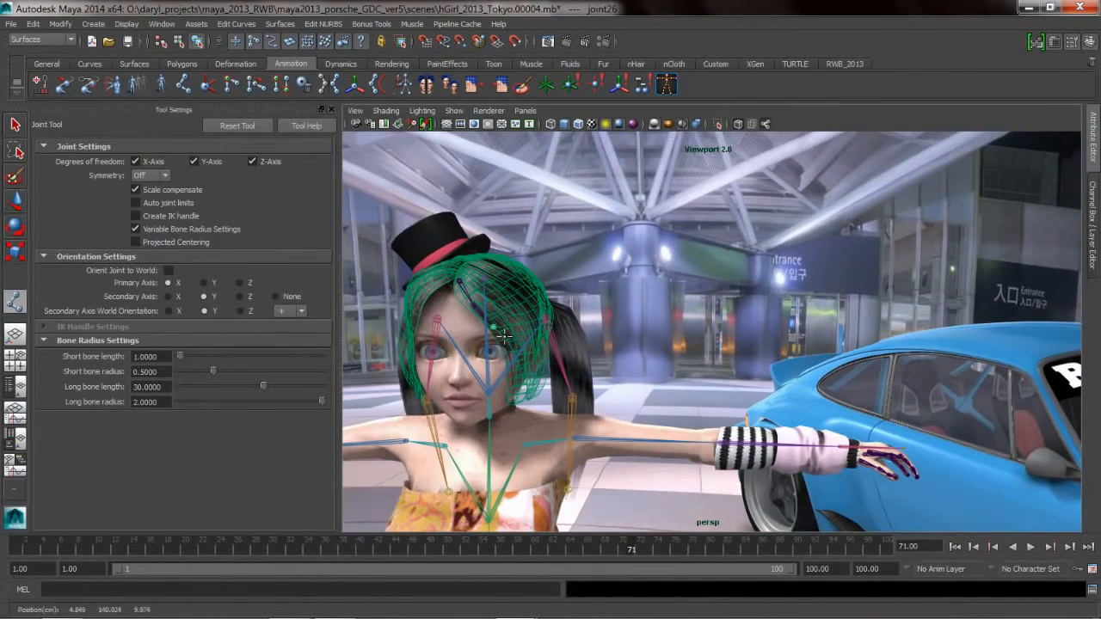
{"action": "left_click", "coordinate": [518, 358]}
{"action": "left_click", "coordinate": [524, 386]}
{"action": "left_click", "coordinate": [525, 409]}
{"action": "left_click", "coordinate": [524, 409]}
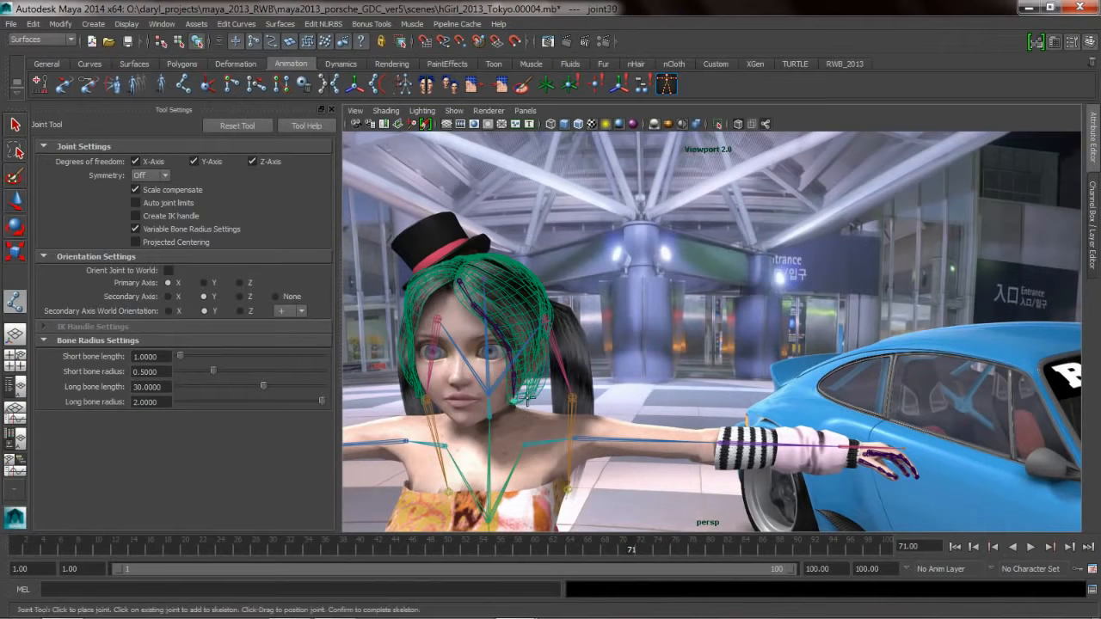
{"action": "key", "text": "Return"}
Turn off the live surface on the bangs mesh.
{"action": "left_click_drag", "start_coordinate": [526, 299], "coordinate": [567, 292], "text": "alt"}
{"action": "left_click_drag", "start_coordinate": [710, 288], "coordinate": [551, 272], "text": "alt"}
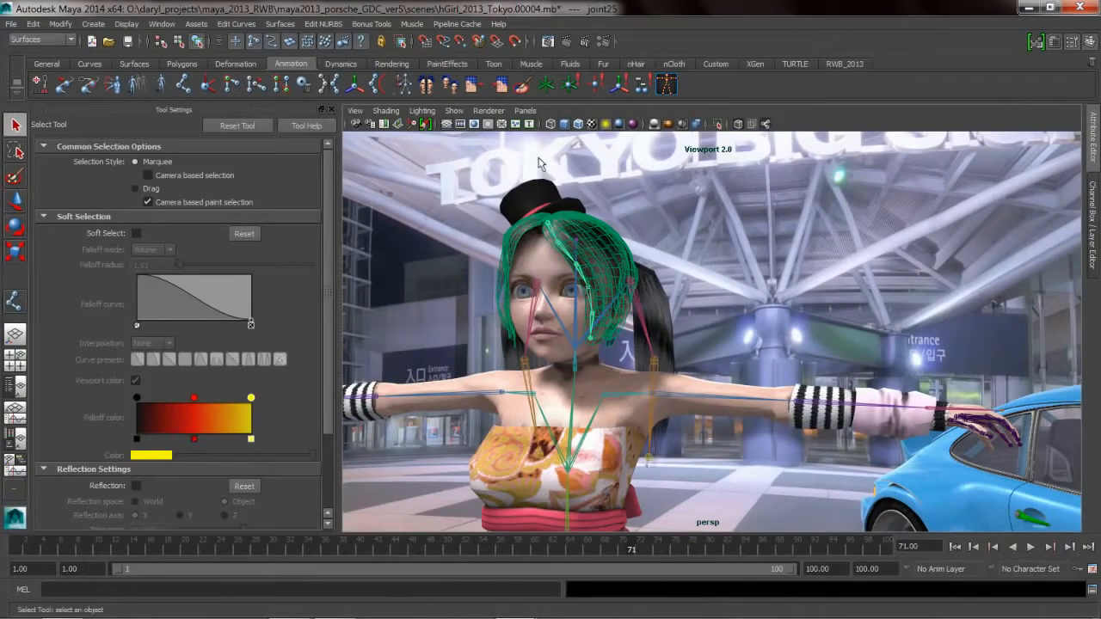
{"action": "left_click", "coordinate": [519, 49]}
{"action": "left_click_drag", "start_coordinate": [691, 221], "coordinate": [833, 245], "text": "alt"}
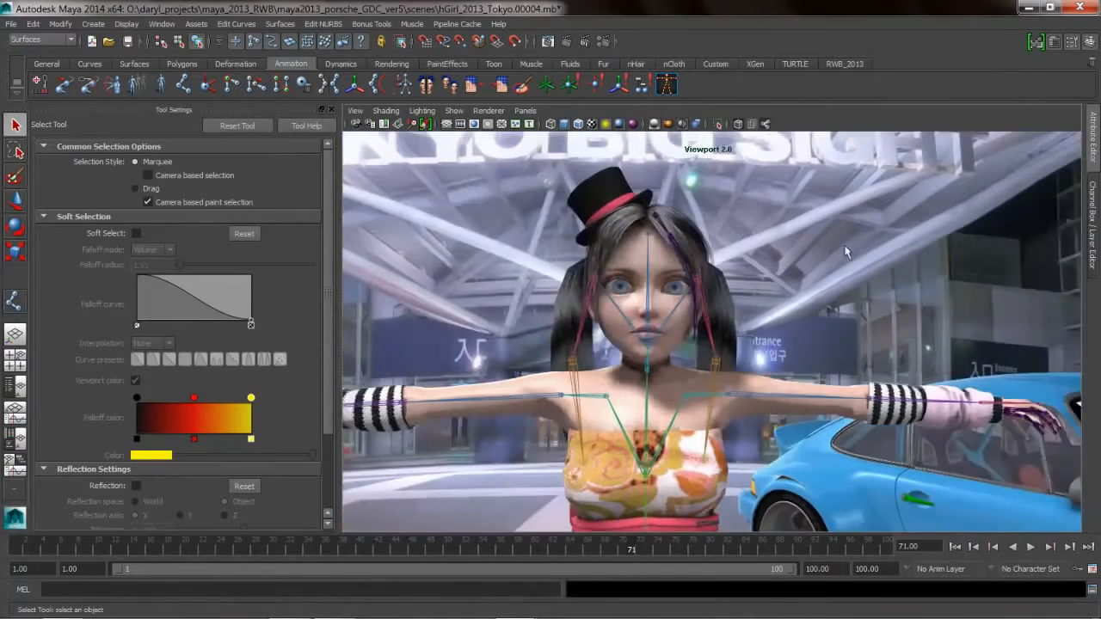
{"action": "right_click_drag", "start_coordinate": [833, 245], "coordinate": [744, 275], "text": "alt"}
{"action": "middle_click_drag", "start_coordinate": [709, 376], "coordinate": [662, 365], "text": "alt"}
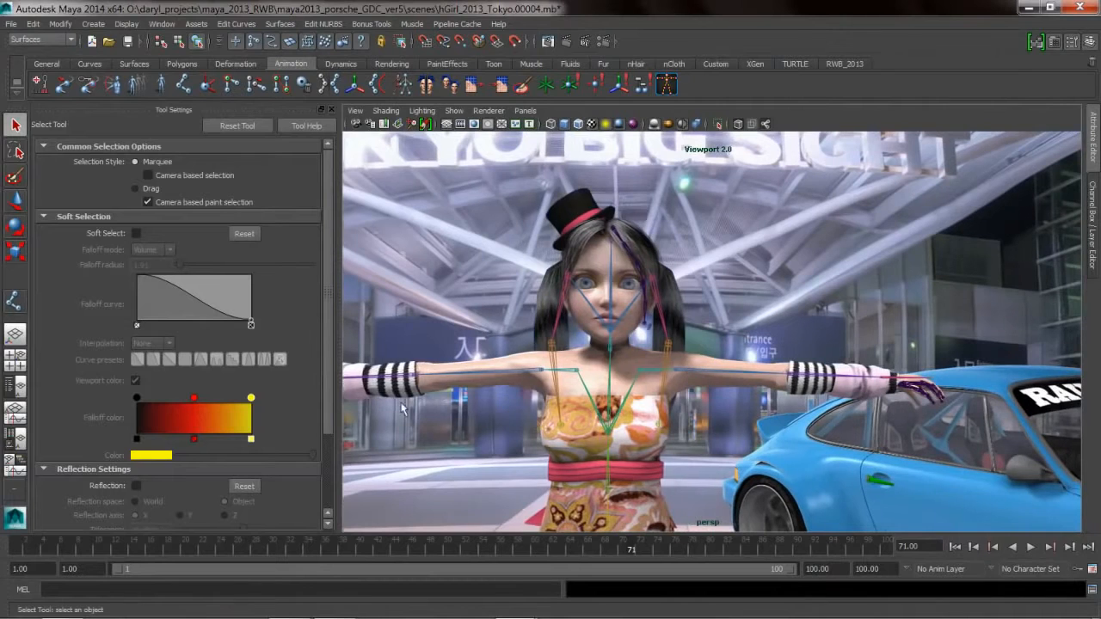
Examine the bangs joint chain and the finger joints from several angles, including the full figure.
{"action": "left_click", "coordinate": [625, 239]}
{"action": "left_click_drag", "start_coordinate": [625, 239], "coordinate": [738, 430], "text": "alt"}
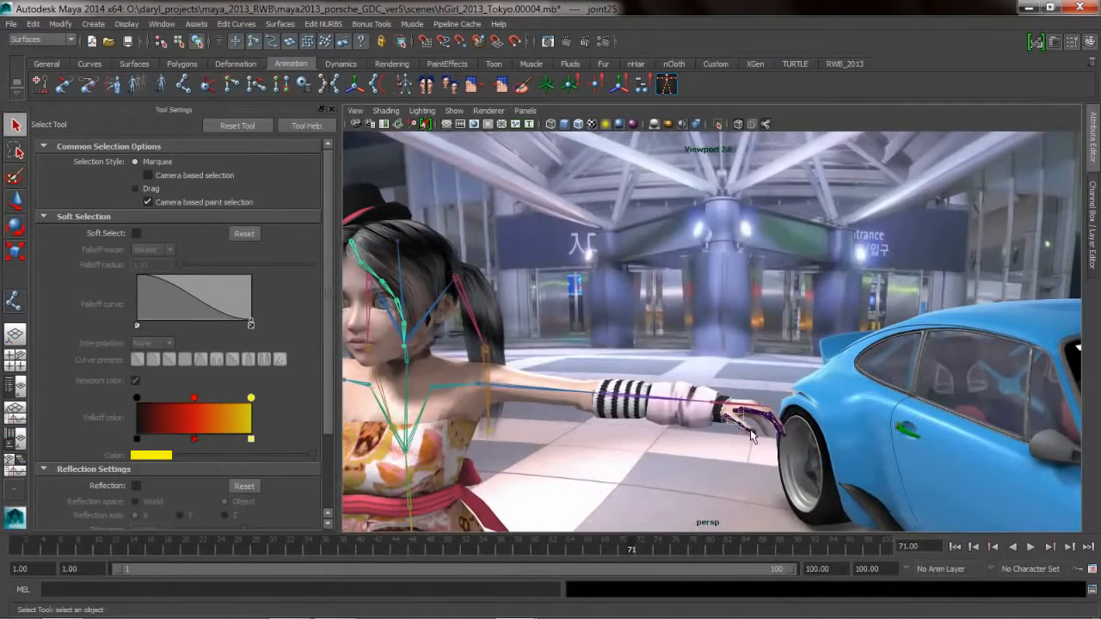
{"action": "left_click", "coordinate": [749, 429]}
{"action": "left_click_drag", "start_coordinate": [749, 429], "coordinate": [729, 427], "text": "alt"}
{"action": "middle_click_drag", "start_coordinate": [729, 427], "coordinate": [741, 386], "text": "alt"}
{"action": "right_click_drag", "start_coordinate": [741, 386], "coordinate": [595, 335], "text": "alt"}
{"action": "middle_click_drag", "start_coordinate": [595, 335], "coordinate": [618, 318], "text": "alt"}
{"action": "left_click_drag", "start_coordinate": [617, 318], "coordinate": [662, 301], "text": "alt"}
Switch the viewport to the front view and frame the head and outstretched arm.
{"action": "key", "text": "space"}
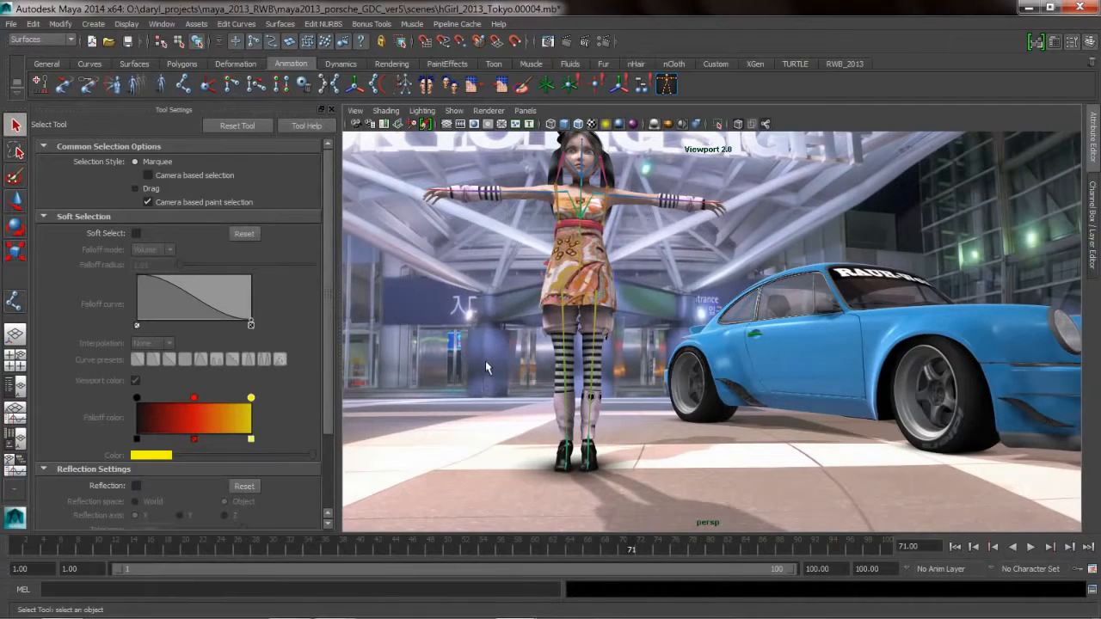
{"action": "key", "text": "space"}
{"action": "left_click_drag", "start_coordinate": [471, 345], "coordinate": [471, 376]}
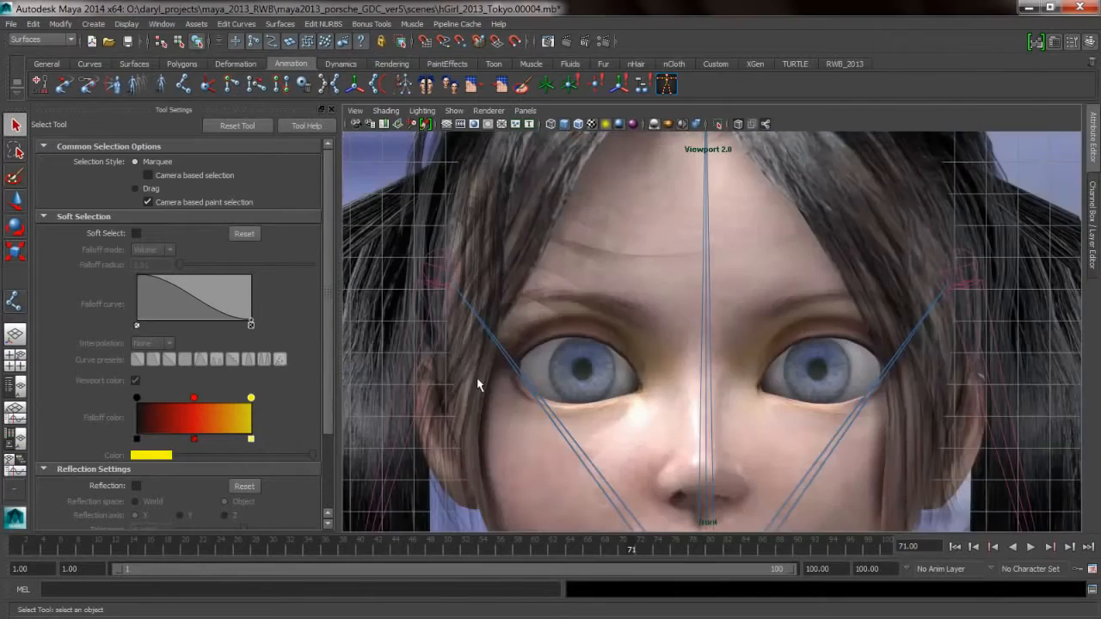
{"action": "scroll", "coordinate": [629, 378], "scroll_direction": "down", "scroll_amount": 5}
{"action": "middle_click_drag", "start_coordinate": [774, 344], "coordinate": [559, 344], "text": "alt"}
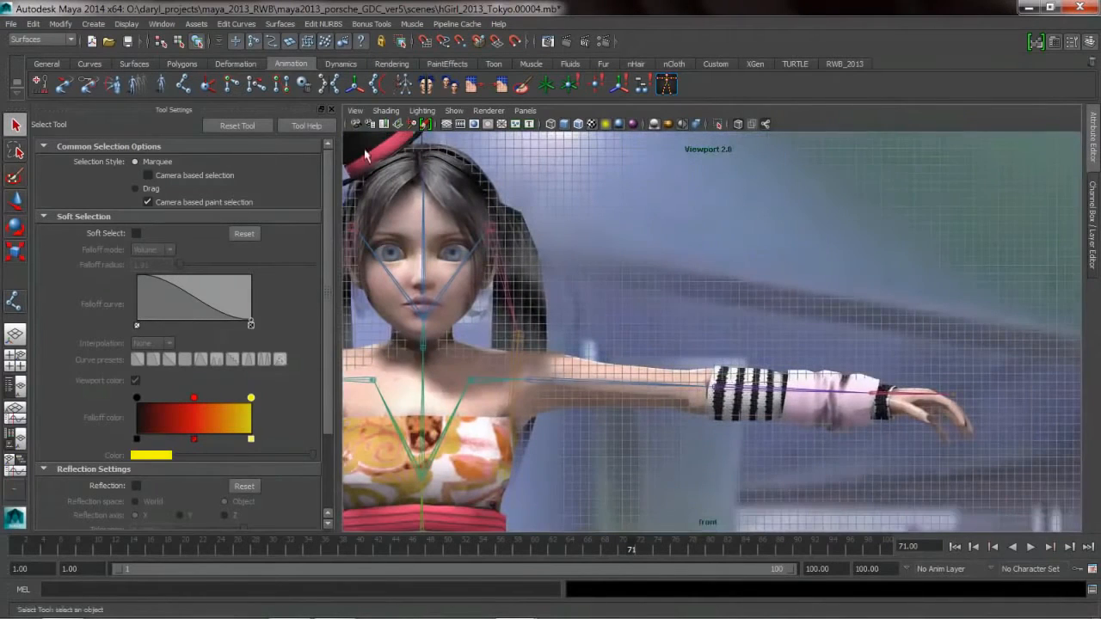
Review the IK Handle Tool's solver options and keep Single-Chain Solver.
{"action": "left_click", "coordinate": [207, 84]}
{"action": "left_click", "coordinate": [166, 166]}
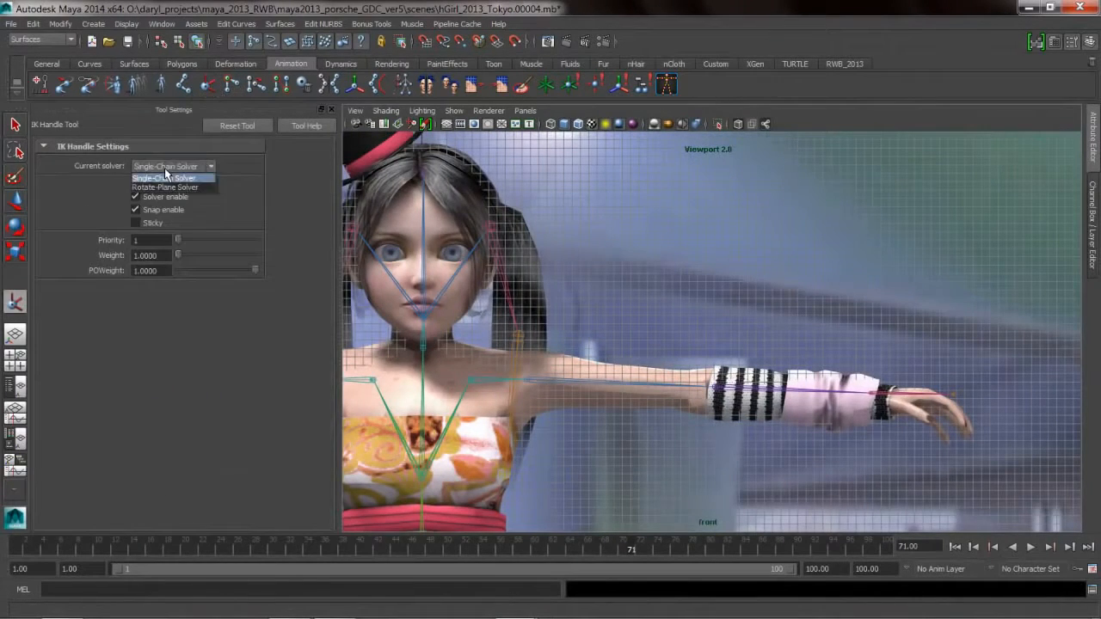
{"action": "left_click", "coordinate": [292, 198]}
Draw a zigzag chain of seven joints at floor level between the character's feet and the car wheel in the front view.
{"action": "middle_click_drag", "start_coordinate": [587, 395], "coordinate": [526, 232], "text": "alt"}
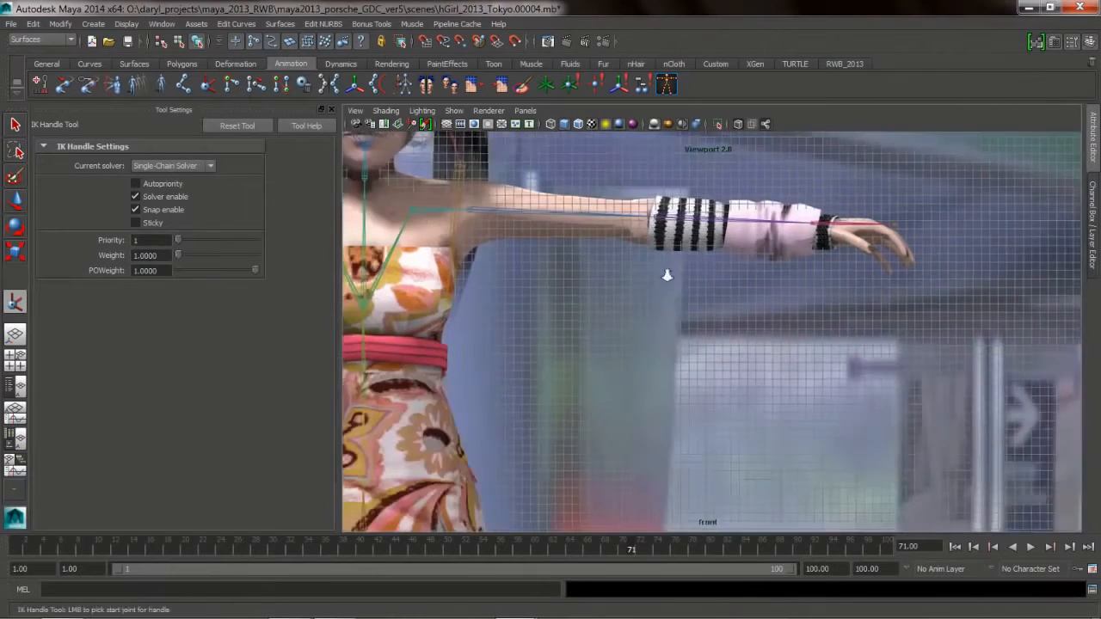
{"action": "scroll", "coordinate": [526, 232], "scroll_direction": "down", "scroll_amount": 2}
{"action": "middle_click_drag", "start_coordinate": [584, 451], "coordinate": [456, 270], "text": "alt"}
{"action": "scroll", "coordinate": [456, 270], "scroll_direction": "down", "scroll_amount": 2}
{"action": "scroll", "coordinate": [457, 270], "scroll_direction": "down", "scroll_amount": 4}
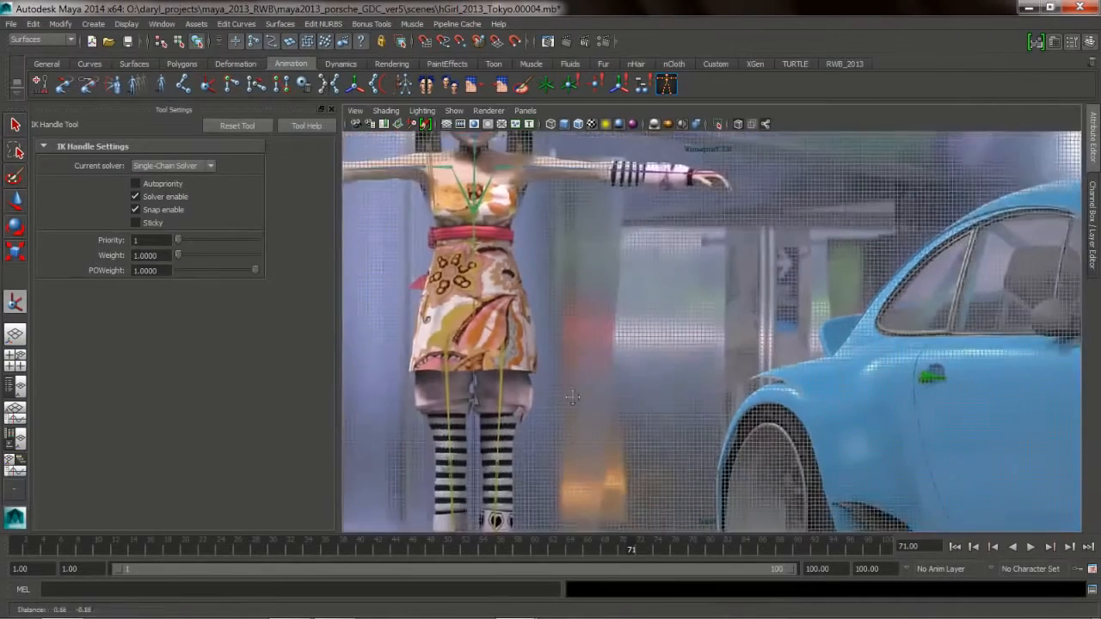
{"action": "middle_click_drag", "start_coordinate": [582, 437], "coordinate": [538, 251], "text": "alt"}
{"action": "scroll", "coordinate": [562, 334], "scroll_direction": "down", "scroll_amount": 1}
{"action": "scroll", "coordinate": [562, 335], "scroll_direction": "up", "scroll_amount": 1}
{"action": "middle_click_drag", "start_coordinate": [498, 299], "coordinate": [496, 337], "text": "alt"}
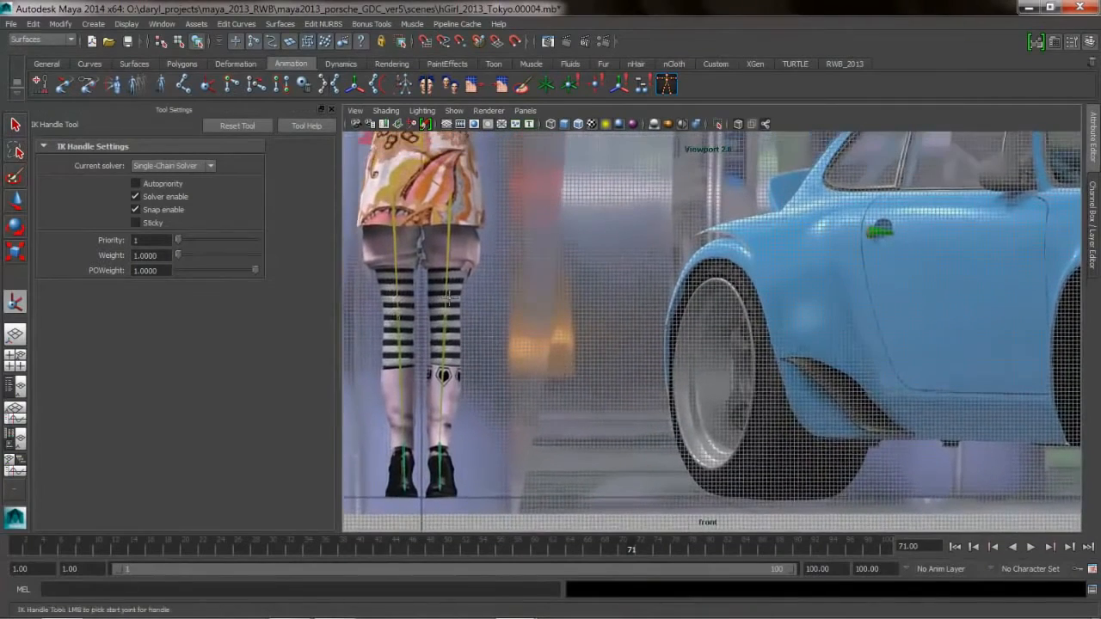
{"action": "left_click", "coordinate": [182, 84]}
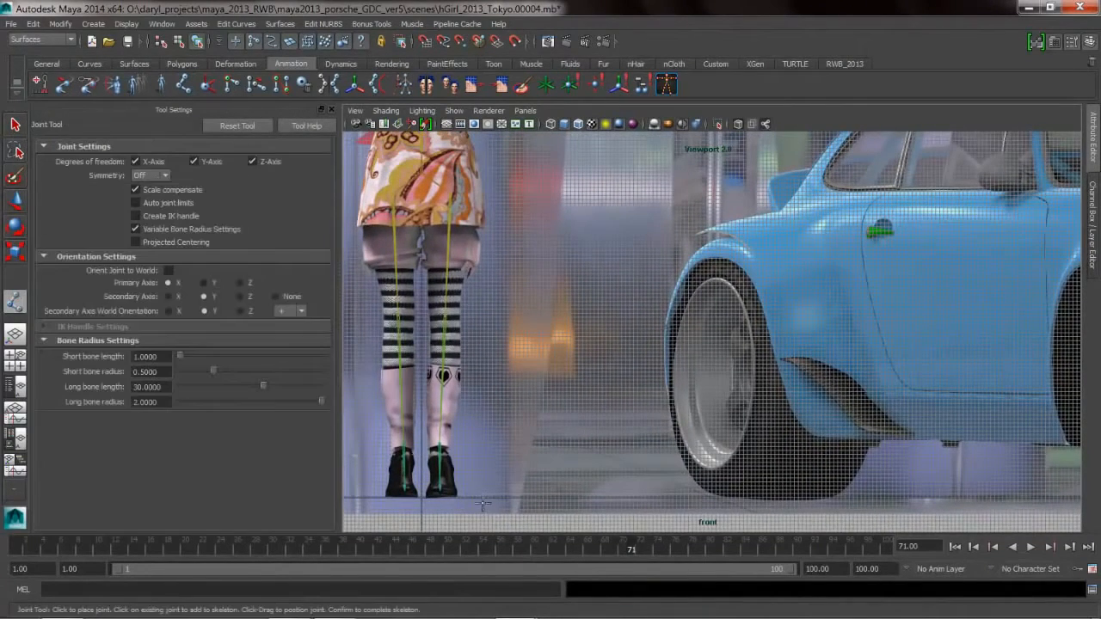
{"action": "left_click", "coordinate": [466, 496]}
{"action": "left_click", "coordinate": [493, 397]}
{"action": "left_click", "coordinate": [528, 500]}
{"action": "left_click", "coordinate": [549, 392]}
{"action": "left_click_drag", "start_coordinate": [561, 398], "coordinate": [565, 402]}
{"action": "left_click", "coordinate": [599, 499]}
{"action": "left_click", "coordinate": [620, 396]}
{"action": "mouse_move", "coordinate": [660, 499]}
{"action": "left_mouse_down"}
{"action": "mouse_move", "coordinate": [676, 507]}
{"action": "mouse_move", "coordinate": [677, 496]}
{"action": "left_mouse_up"}
{"action": "key", "text": "q"}
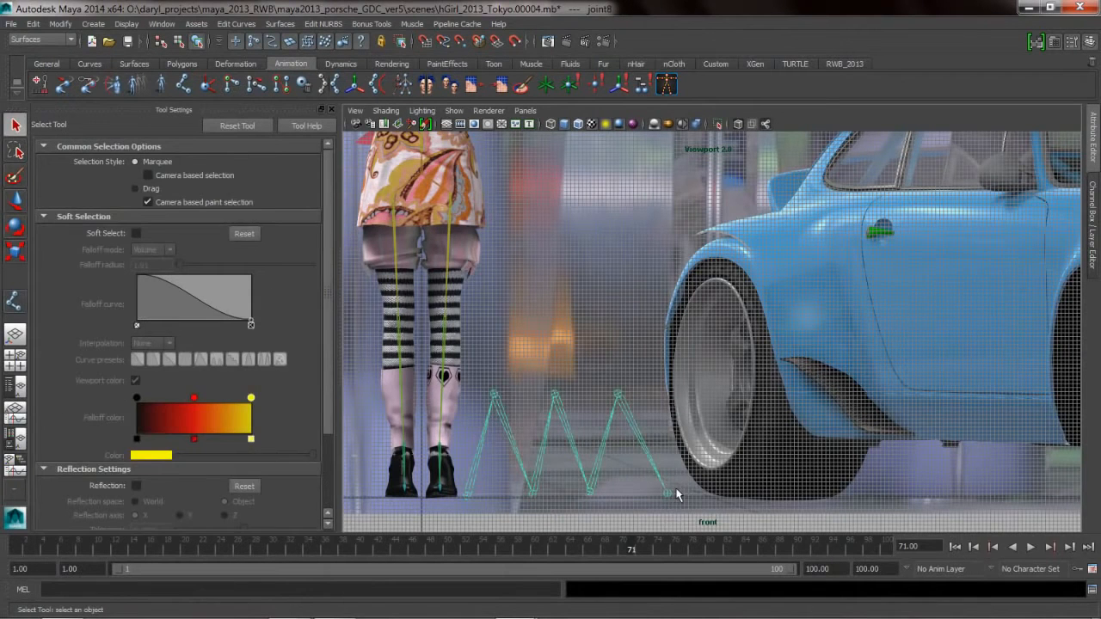
Duplicate the zigzag joint chain, move the copy straight up above the original, and deselect it.
{"action": "key", "text": "ctrl+d"}
{"action": "key", "text": "w"}
{"action": "middle_click_drag", "start_coordinate": [533, 391], "coordinate": [509, 251]}
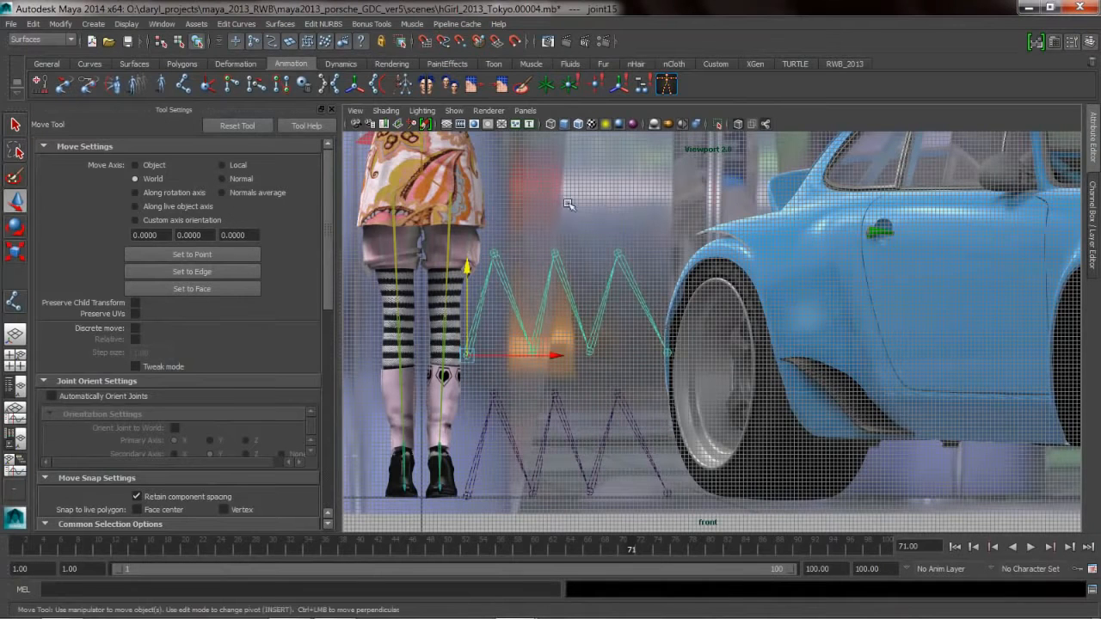
{"action": "left_click", "coordinate": [537, 204]}
Create a single-chain IK handle from the first to the last joint of the lower zigzag chain.
{"action": "left_click", "coordinate": [210, 85]}
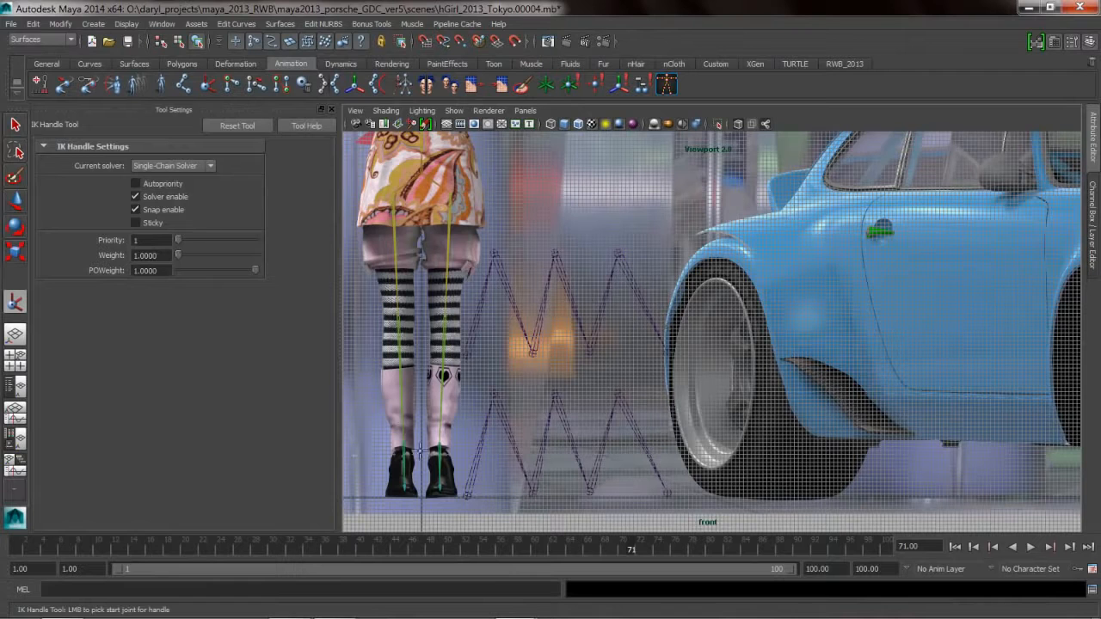
{"action": "left_click", "coordinate": [472, 504]}
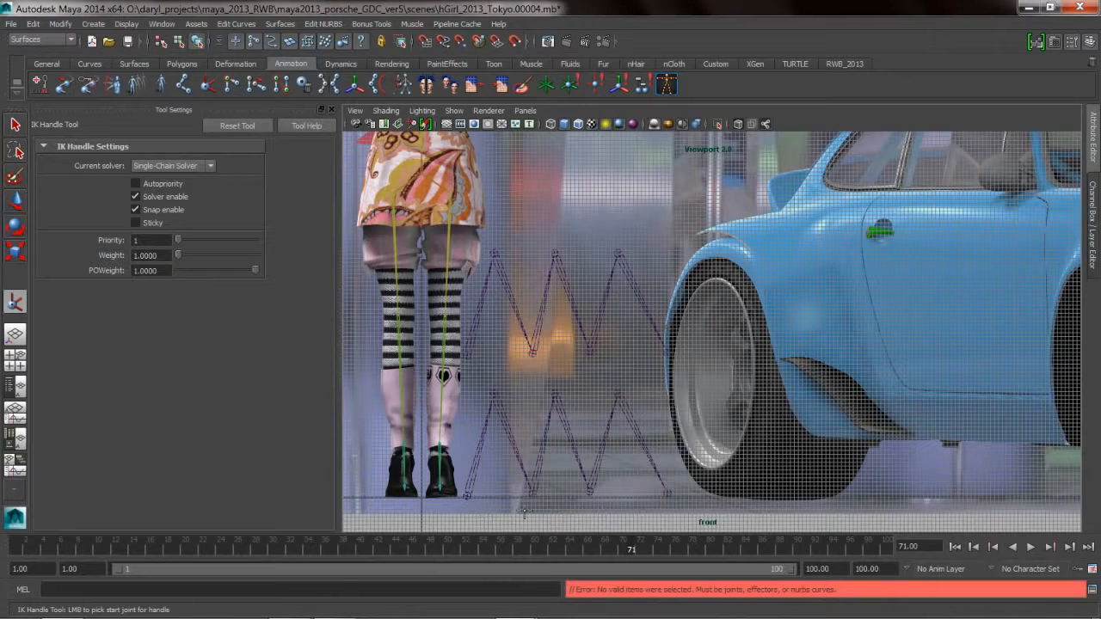
{"action": "left_click", "coordinate": [476, 508]}
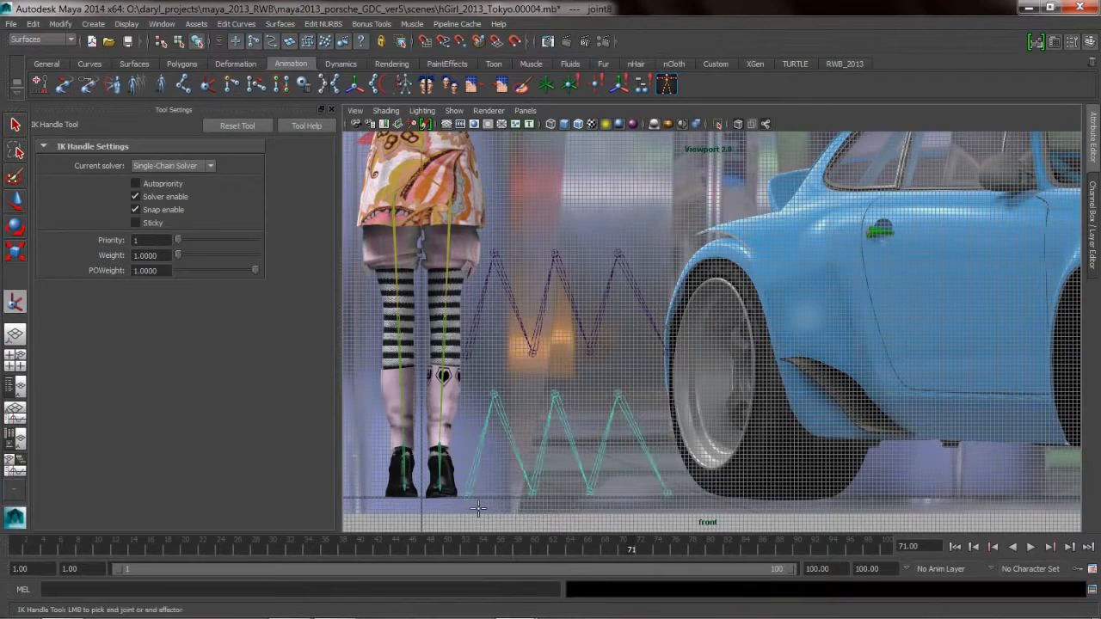
{"action": "left_click", "coordinate": [668, 495]}
Try moving the lower chain's IK handle horizontally and undo the move.
{"action": "key", "text": "w"}
{"action": "left_click_drag", "start_coordinate": [769, 506], "coordinate": [690, 502]}
{"action": "key", "text": "ctrl+z"}
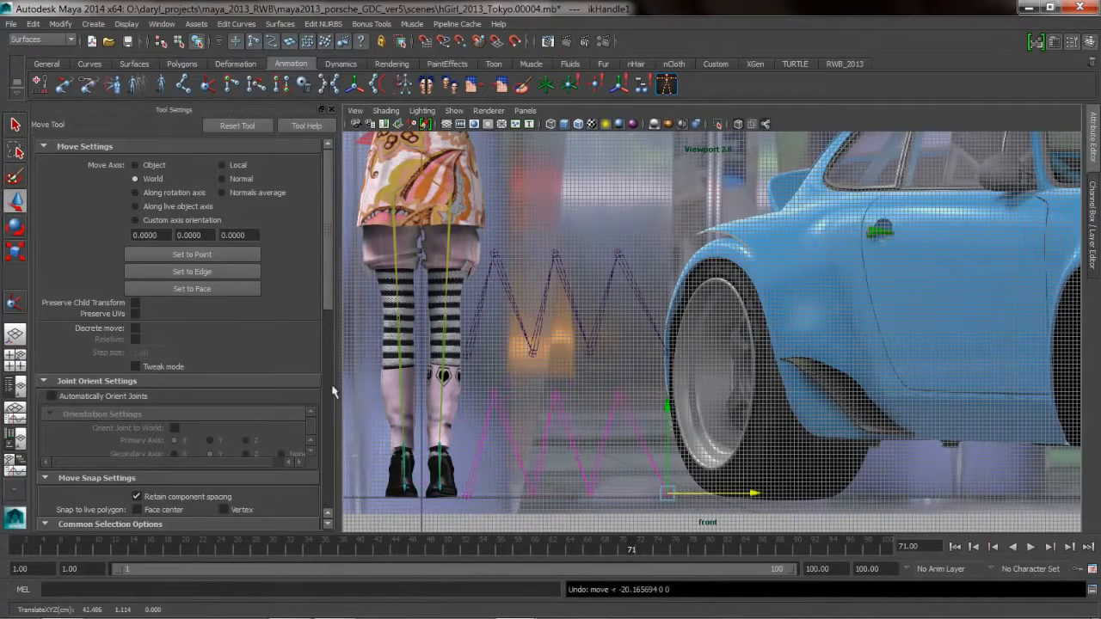
Load the spring IK solver by running the MEL command ikSpringSolver;.
{"action": "left_click", "coordinate": [67, 590]}
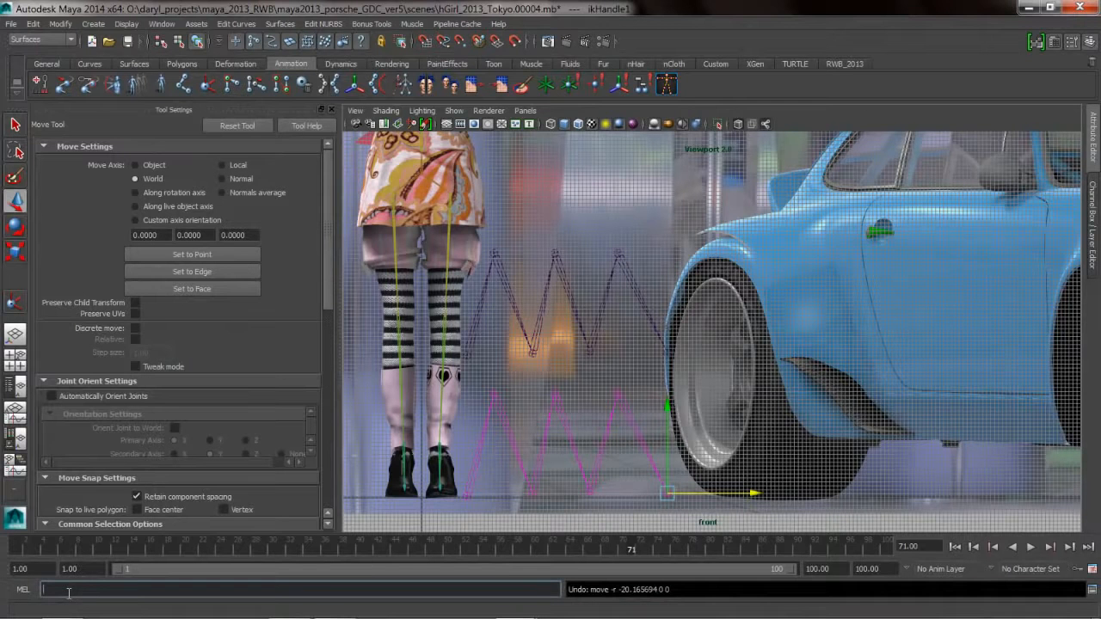
{"action": "type", "text": "ikSpringSolver;"}
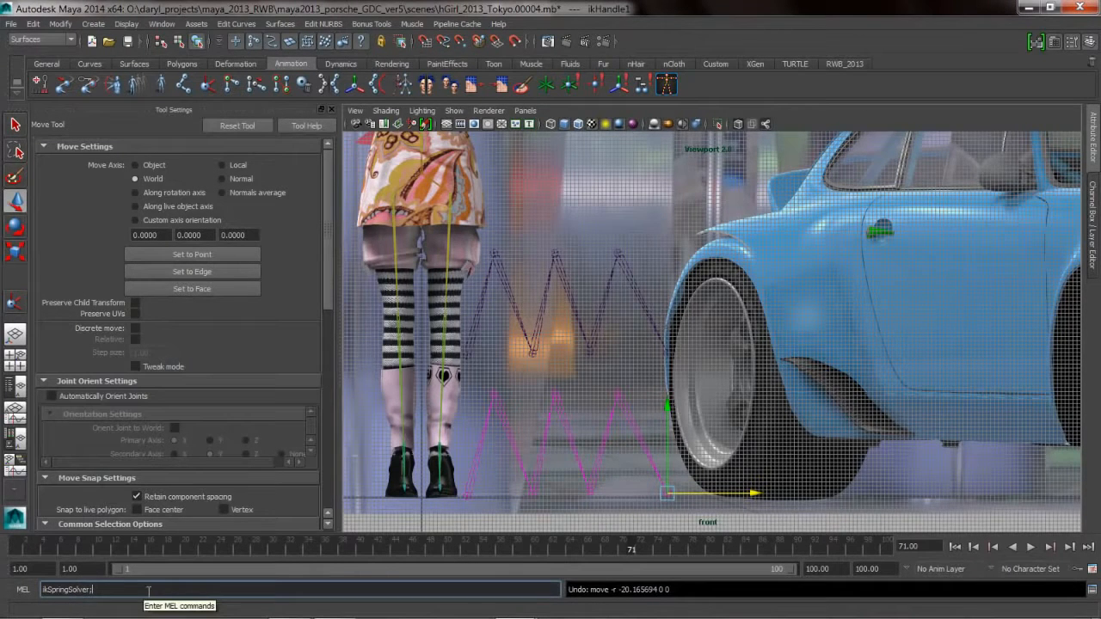
{"action": "key", "text": "Return"}
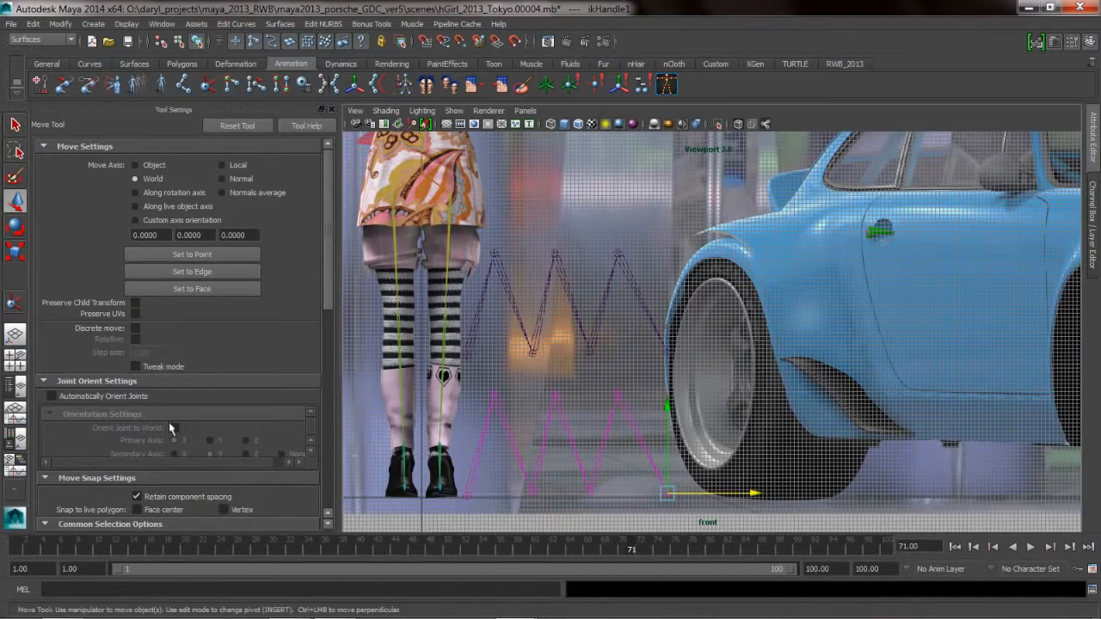
Create an IK handle with the ikSpringSolver from the first to the last joint of the upper zigzag chain.
{"action": "left_click", "coordinate": [207, 84]}
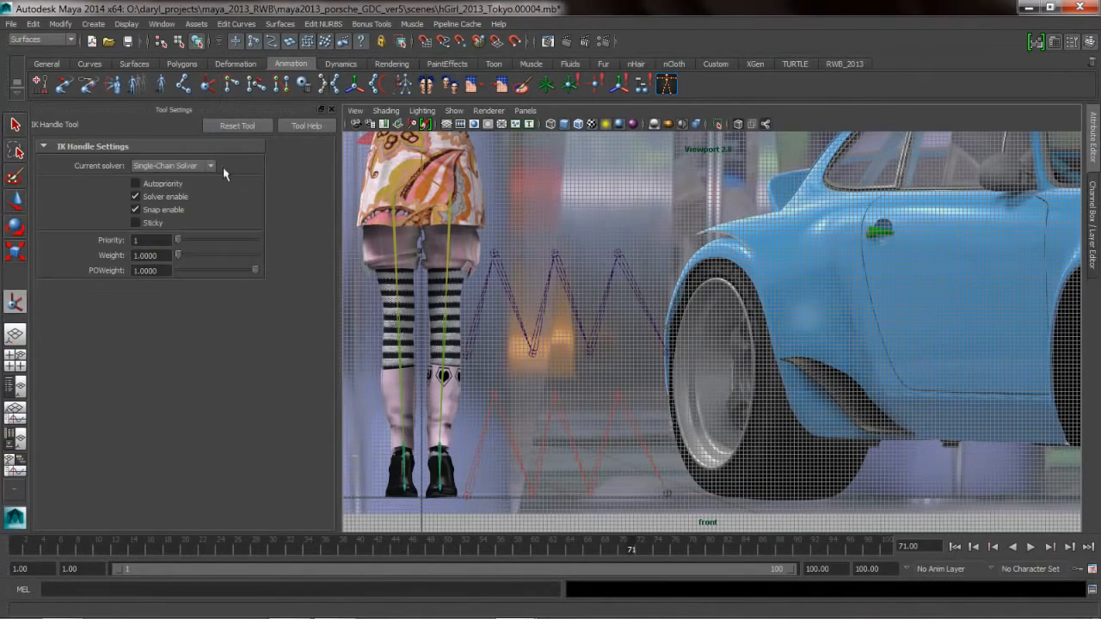
{"action": "left_click", "coordinate": [172, 165]}
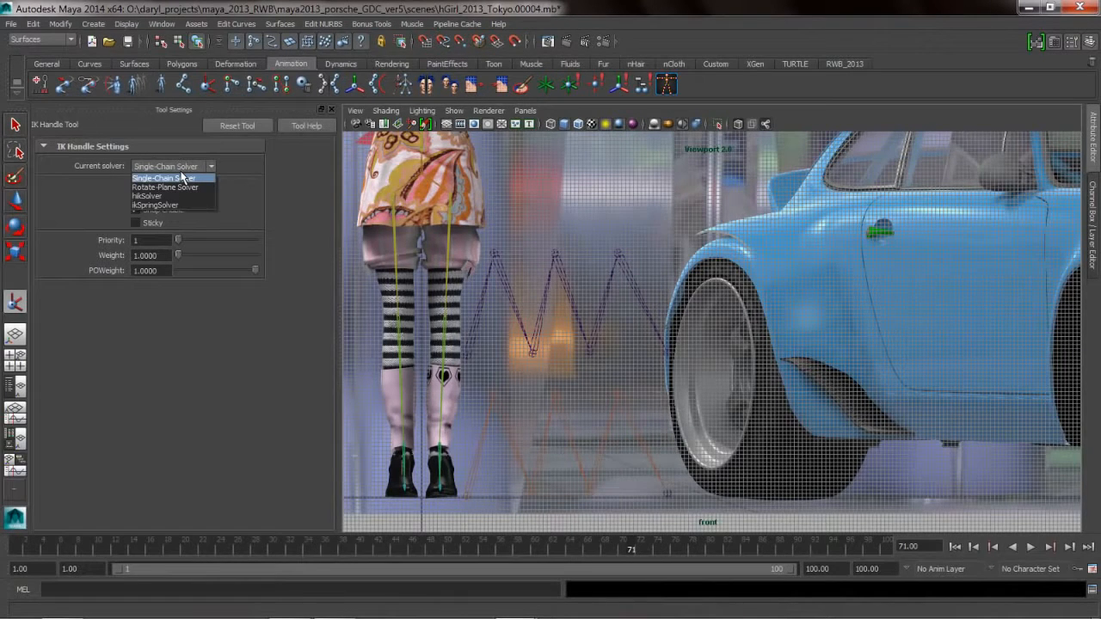
{"action": "left_click", "coordinate": [163, 204]}
{"action": "left_click", "coordinate": [476, 371]}
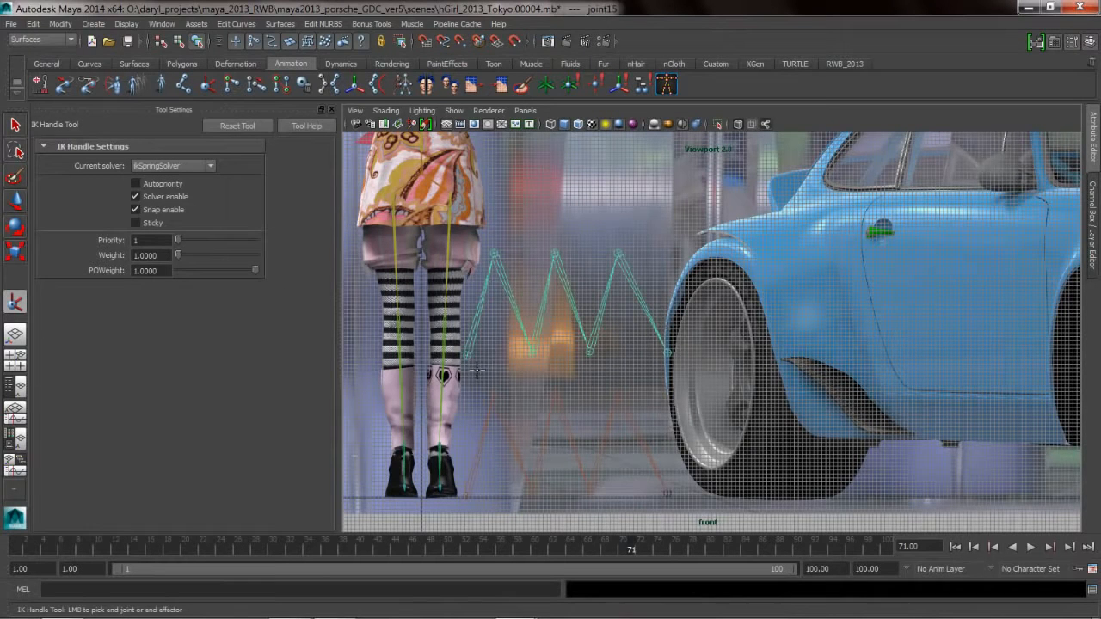
{"action": "left_click", "coordinate": [676, 367]}
In the perspective view, select both chains' IK handles and move them together horizontally toward the character.
{"action": "key", "text": "w"}
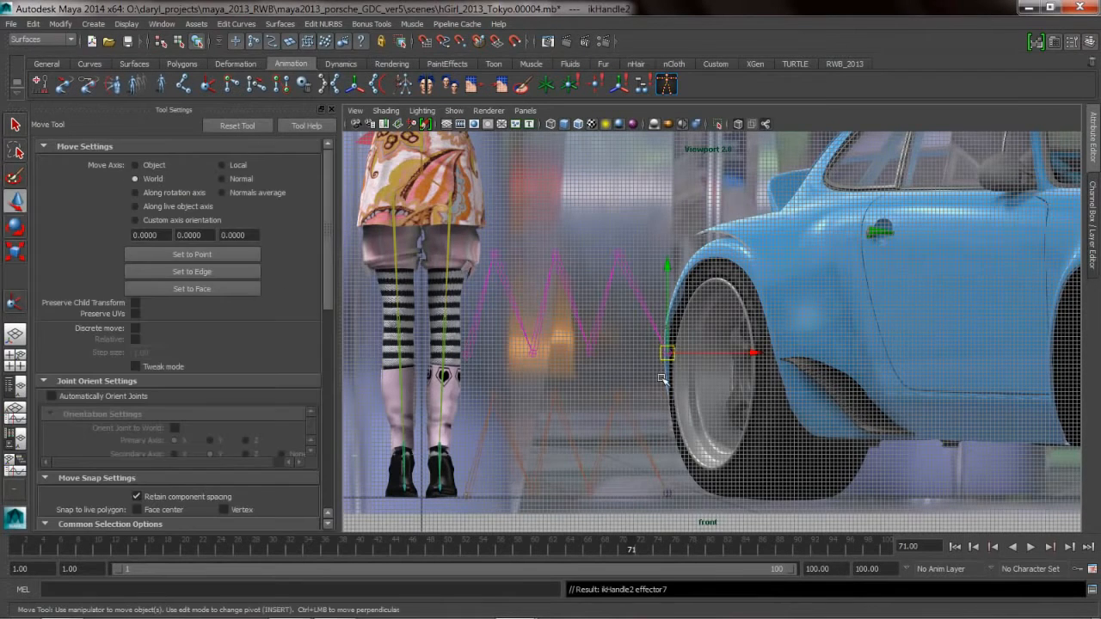
{"action": "key", "text": "space"}
{"action": "left_click_drag", "start_coordinate": [421, 249], "coordinate": [426, 272]}
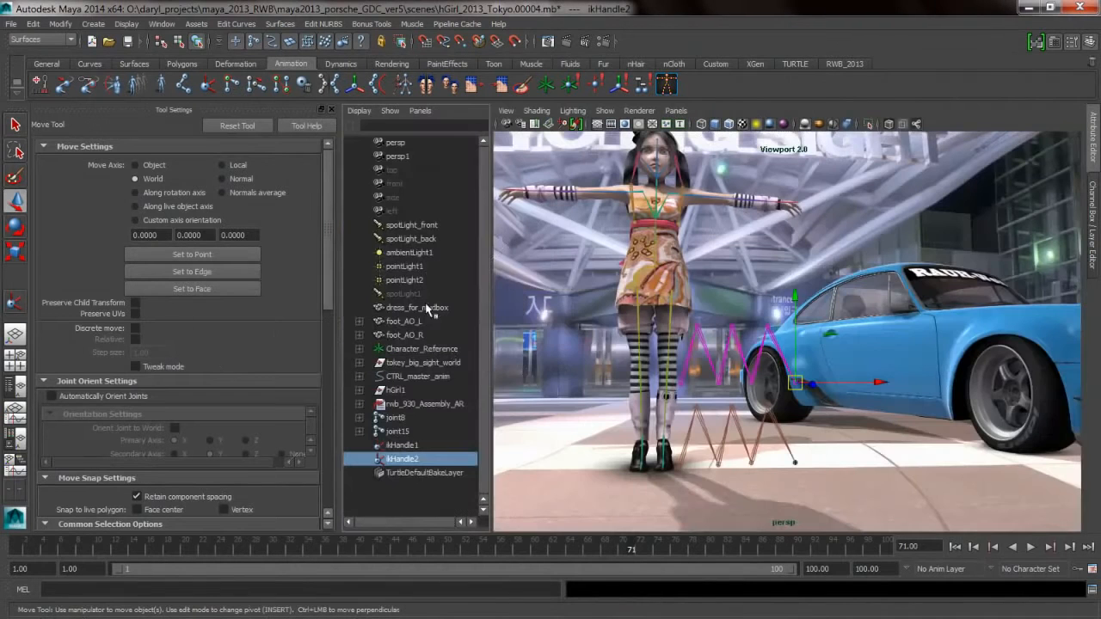
{"action": "key", "text": "space"}
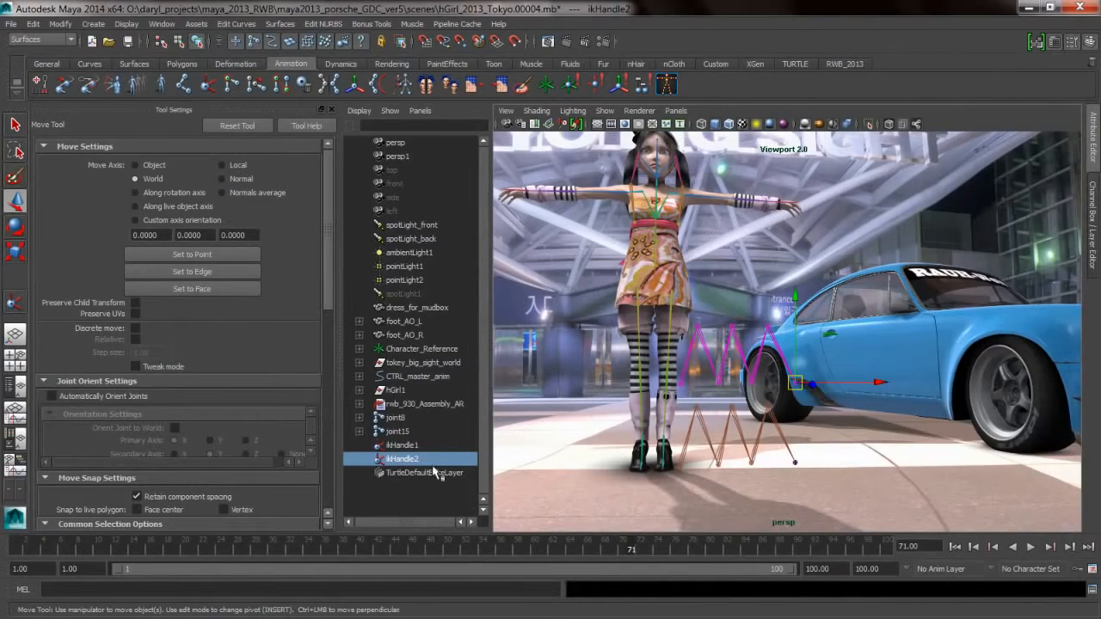
{"action": "left_click", "coordinate": [402, 445], "text": "ctrl"}
{"action": "left_click_drag", "start_coordinate": [887, 397], "coordinate": [826, 416]}
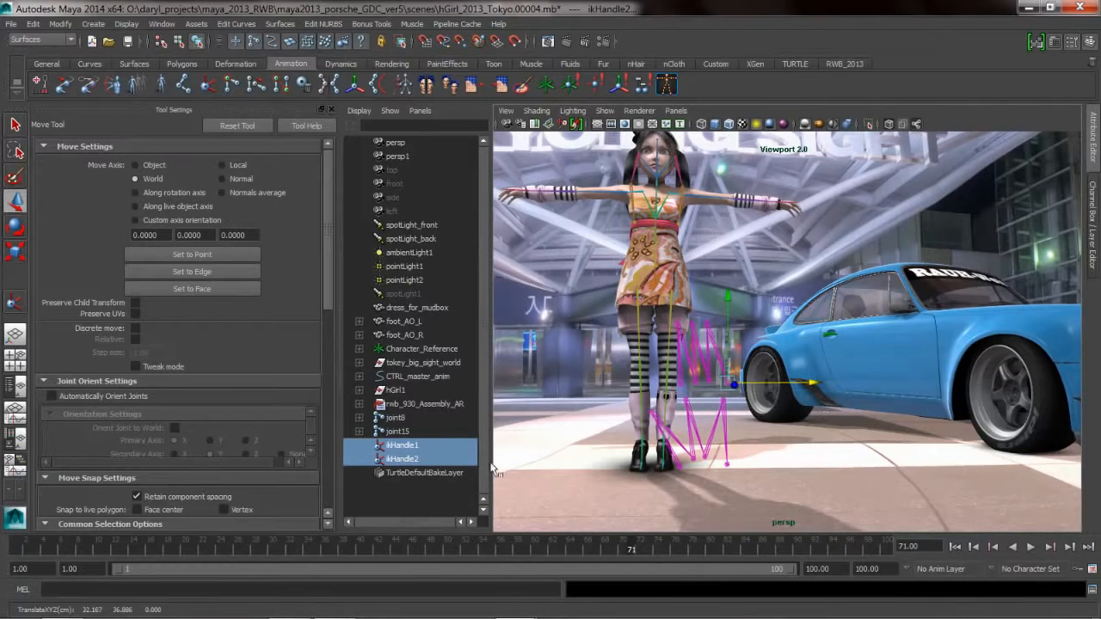
Show the IK Spring Solver Attributes of ikHandle2 in place of the tool settings.
{"action": "left_click", "coordinate": [411, 460]}
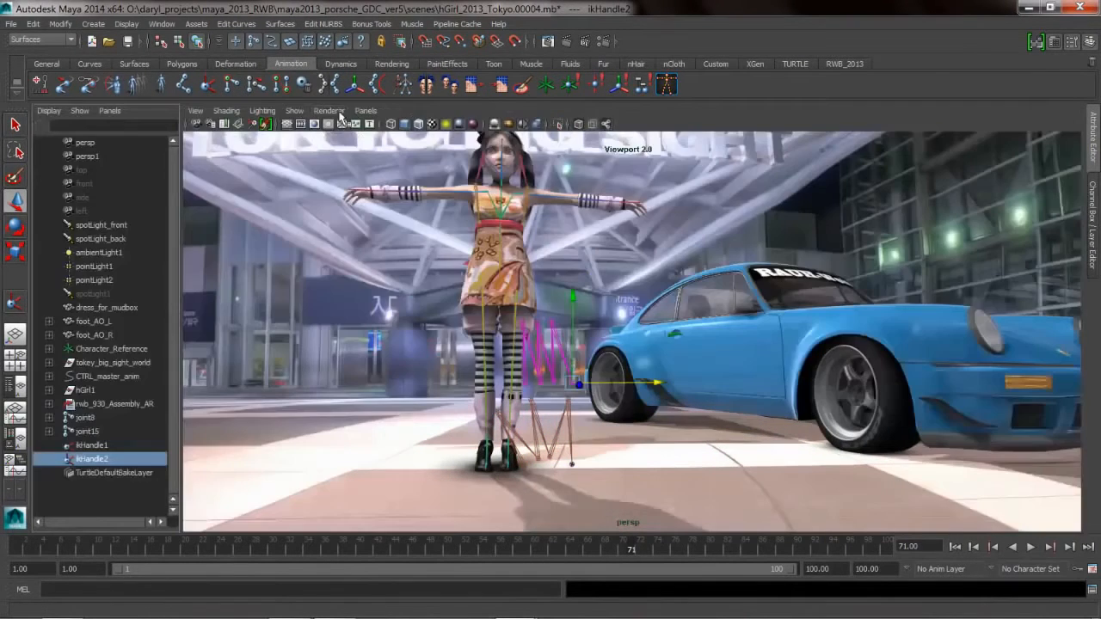
{"action": "left_click", "coordinate": [332, 109]}
{"action": "left_click", "coordinate": [1094, 206]}
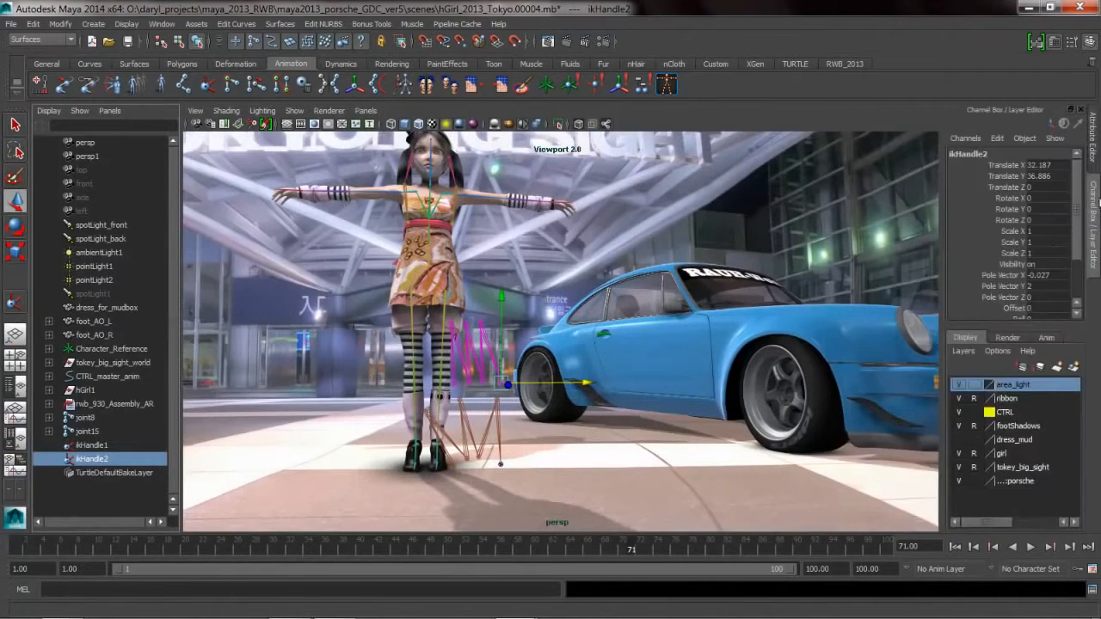
{"action": "key", "text": "ctrl+a"}
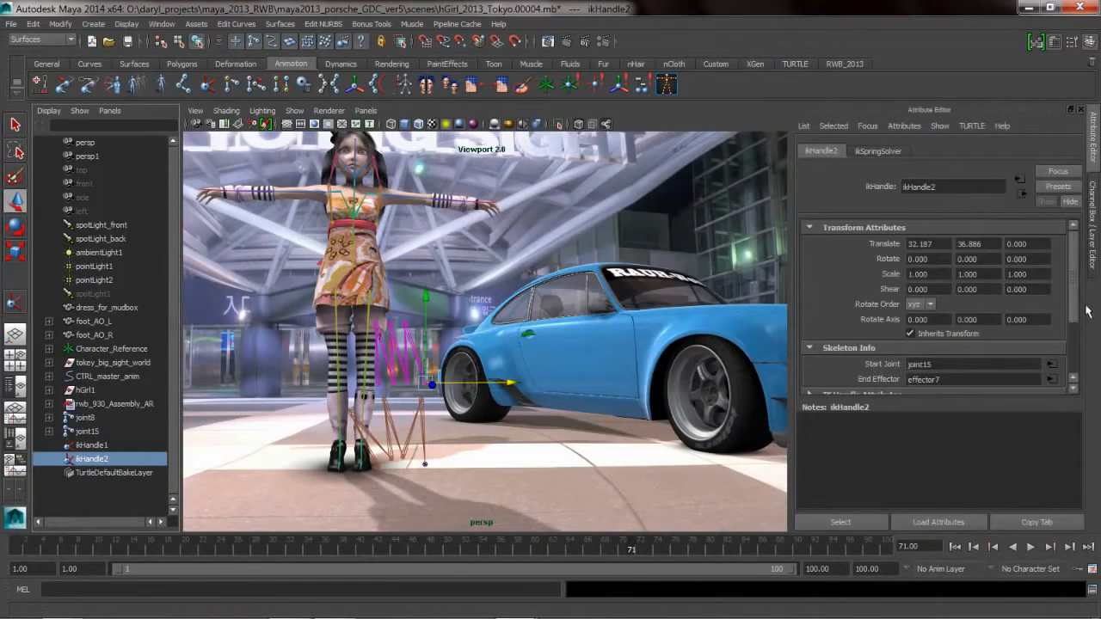
{"action": "scroll", "coordinate": [845, 344], "scroll_direction": "down", "scroll_amount": 3}
{"action": "left_click", "coordinate": [816, 335]}
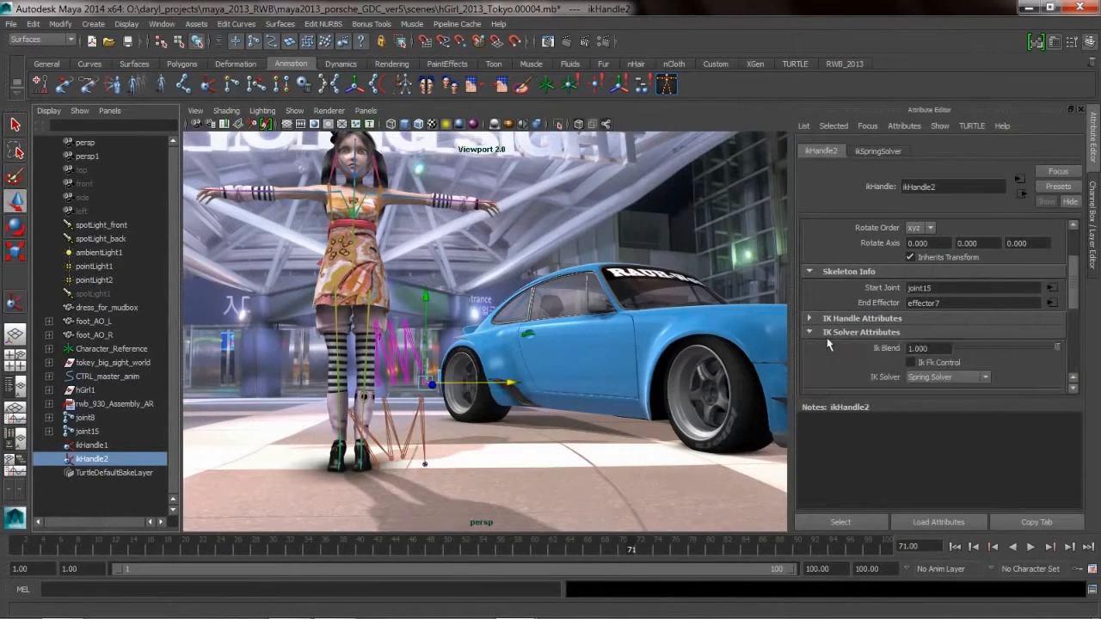
{"action": "left_click_drag", "start_coordinate": [1075, 304], "coordinate": [1077, 363]}
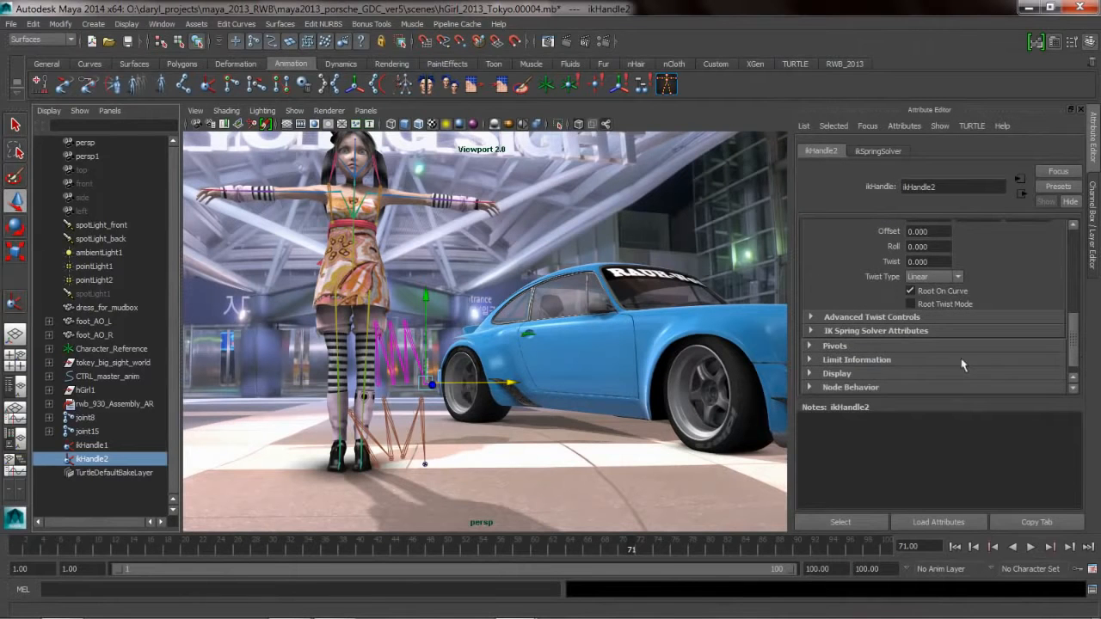
{"action": "left_click", "coordinate": [823, 332]}
{"action": "left_click_drag", "start_coordinate": [1079, 316], "coordinate": [1079, 334]}
Reshape the Spring Angle Bias curve of ikHandle2 into a valley, with the point at position 0.500 at value 0.340.
{"action": "left_click_drag", "start_coordinate": [976, 323], "coordinate": [951, 306]}
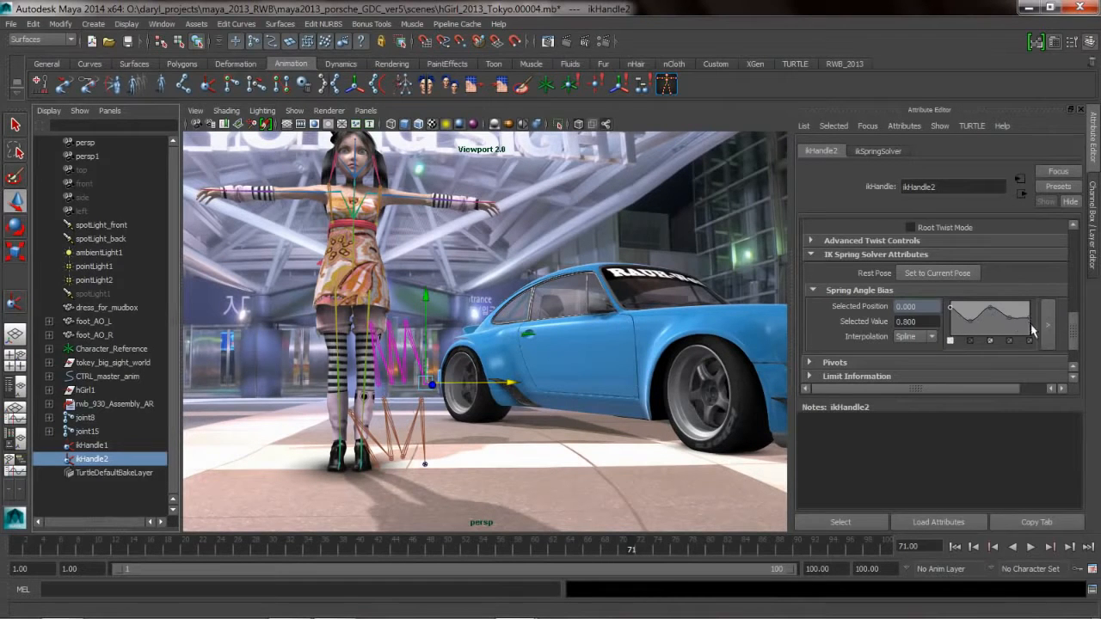
{"action": "left_click_drag", "start_coordinate": [1033, 327], "coordinate": [991, 328]}
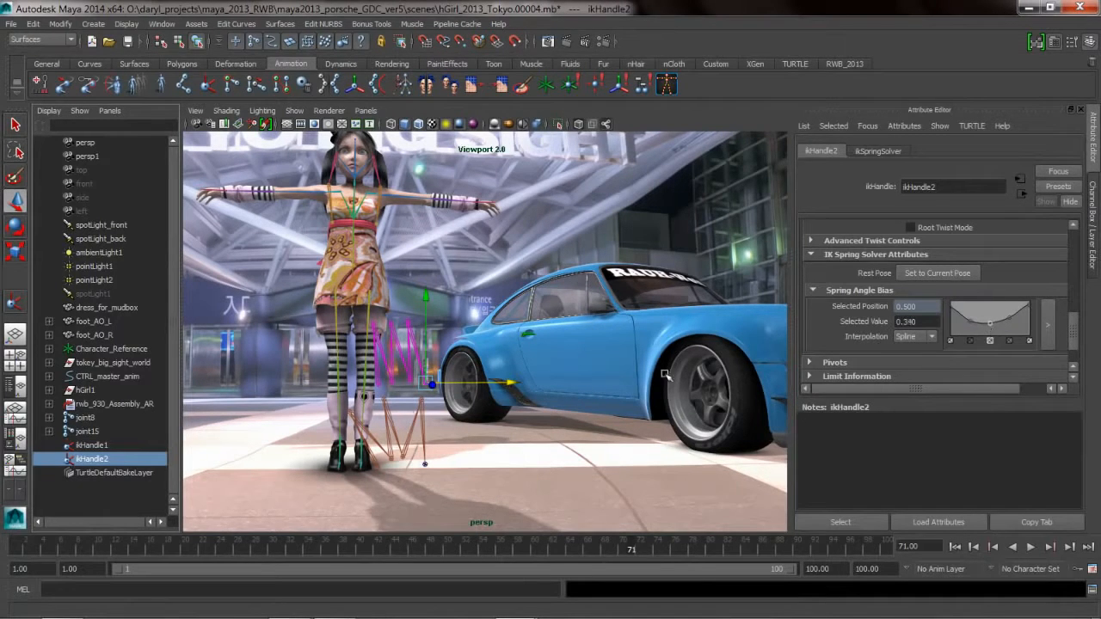
{"action": "middle_click_drag", "start_coordinate": [406, 379], "coordinate": [422, 379], "text": "alt"}
Delete both zigzag joint chains together with ikHandle1 and ikHandle2.
{"action": "left_click_drag", "start_coordinate": [77, 418], "coordinate": [91, 462]}
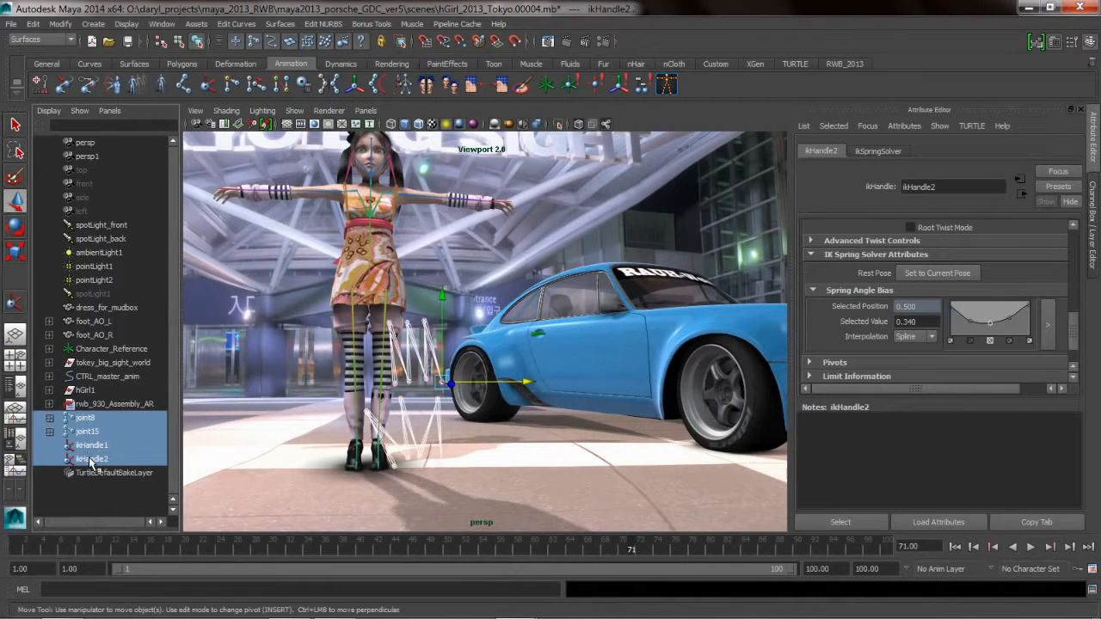
{"action": "key", "text": "Delete"}
{"action": "left_click_drag", "start_coordinate": [419, 412], "coordinate": [436, 418], "text": "alt"}
{"action": "middle_click_drag", "start_coordinate": [436, 417], "coordinate": [462, 433], "text": "alt"}
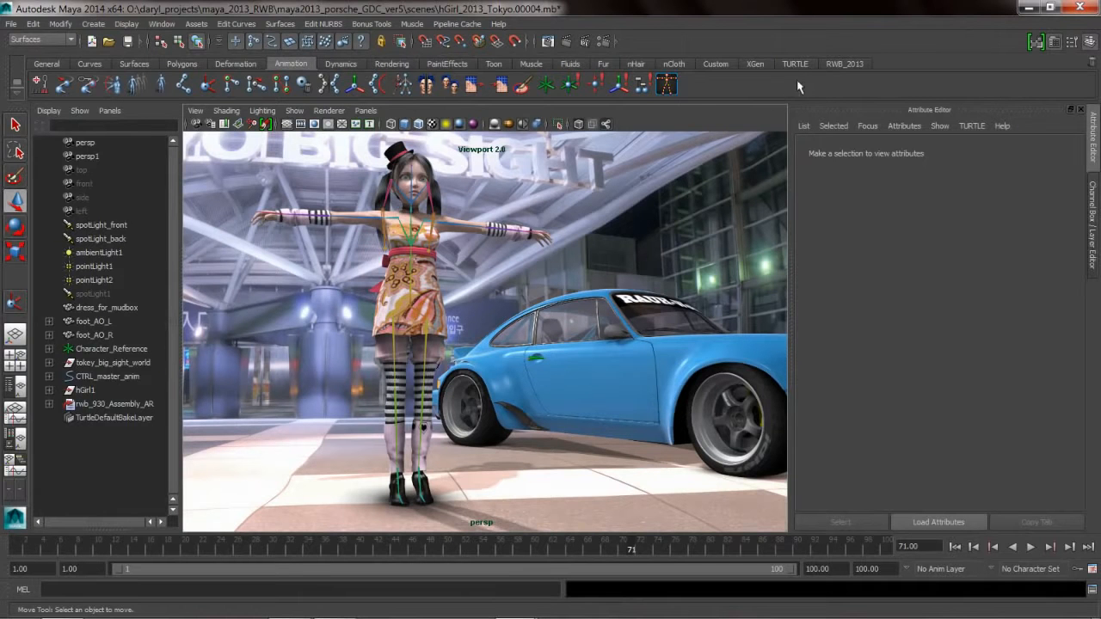
Bring up the RWB_2013 rigging scripts and display the character's control curves in the perspective view.
{"action": "left_click", "coordinate": [844, 64]}
{"action": "left_click", "coordinate": [64, 81]}
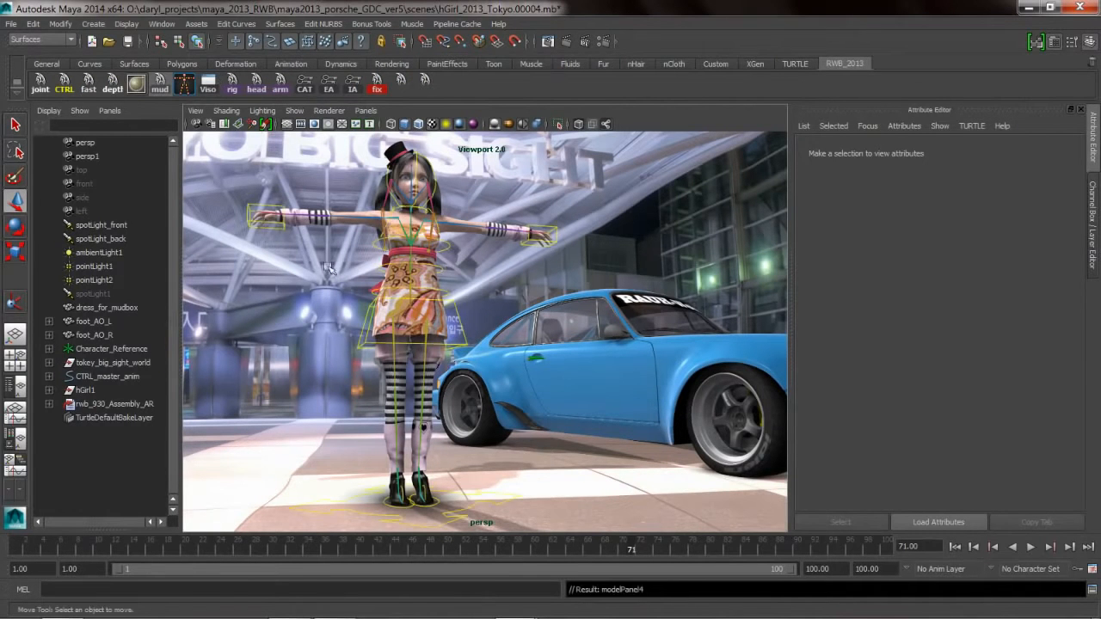
{"action": "middle_click_drag", "start_coordinate": [466, 391], "coordinate": [464, 368], "text": "alt"}
{"action": "left_click_drag", "start_coordinate": [464, 368], "coordinate": [486, 435], "text": "alt"}
Try moving the CTRL_foot_L control, undo the move, and lower CTRL_hips_anim to bend the character's knees.
{"action": "left_click", "coordinate": [442, 483]}
{"action": "key", "text": "ctrl+z"}
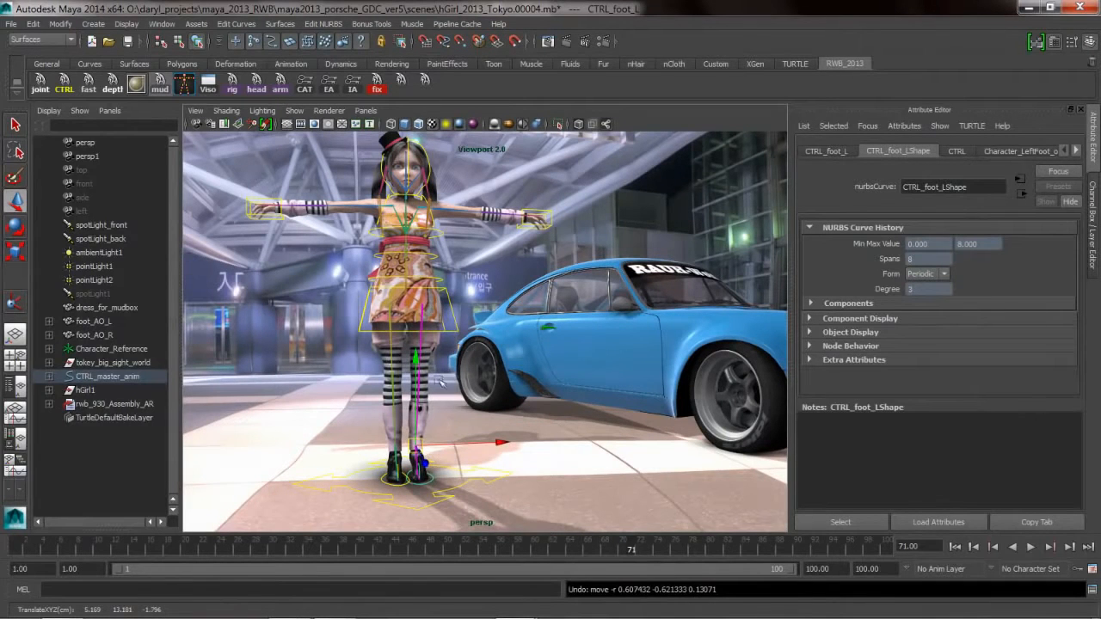
{"action": "left_click", "coordinate": [439, 320]}
{"action": "left_click_drag", "start_coordinate": [414, 298], "coordinate": [410, 334]}
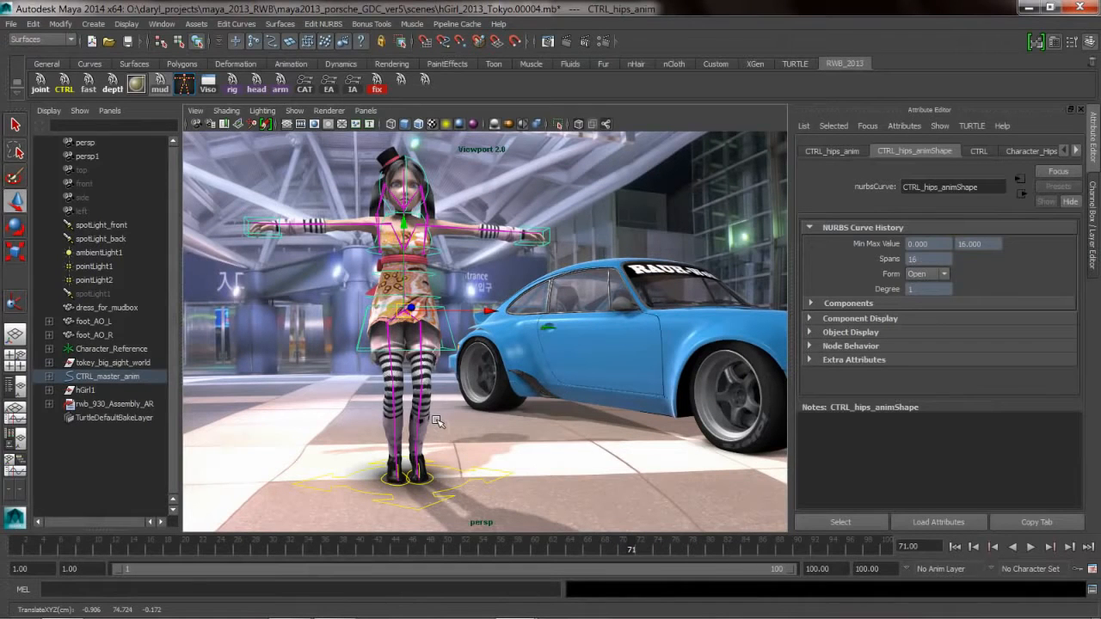
Display the Hypershade and Node Editor beside the perspective view and widen them.
{"action": "key", "text": "ctrl+a"}
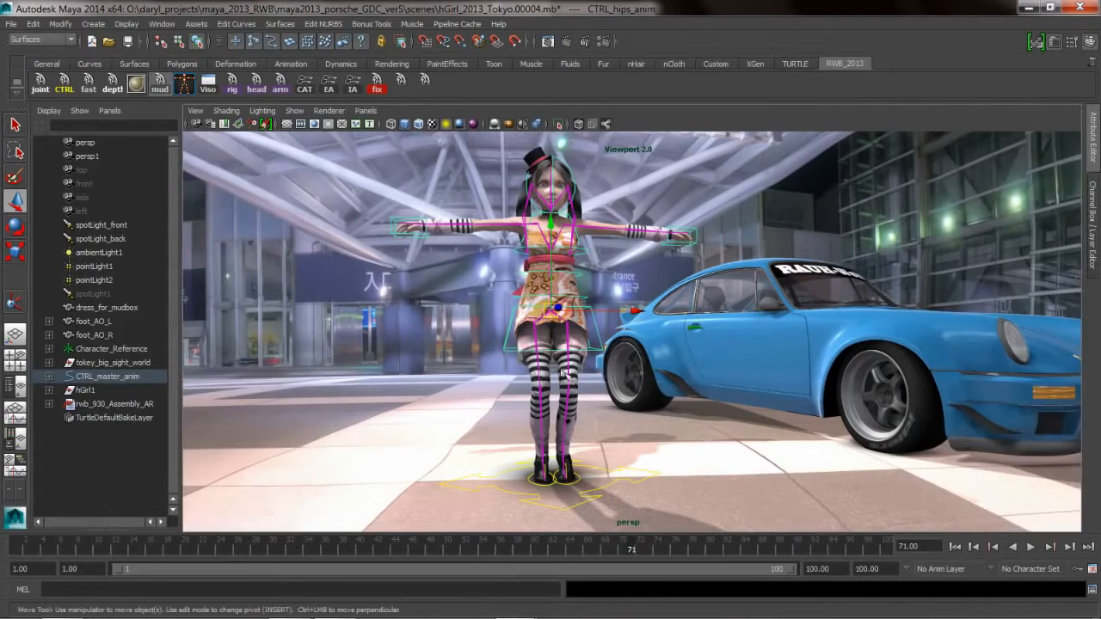
{"action": "left_click", "coordinate": [17, 439]}
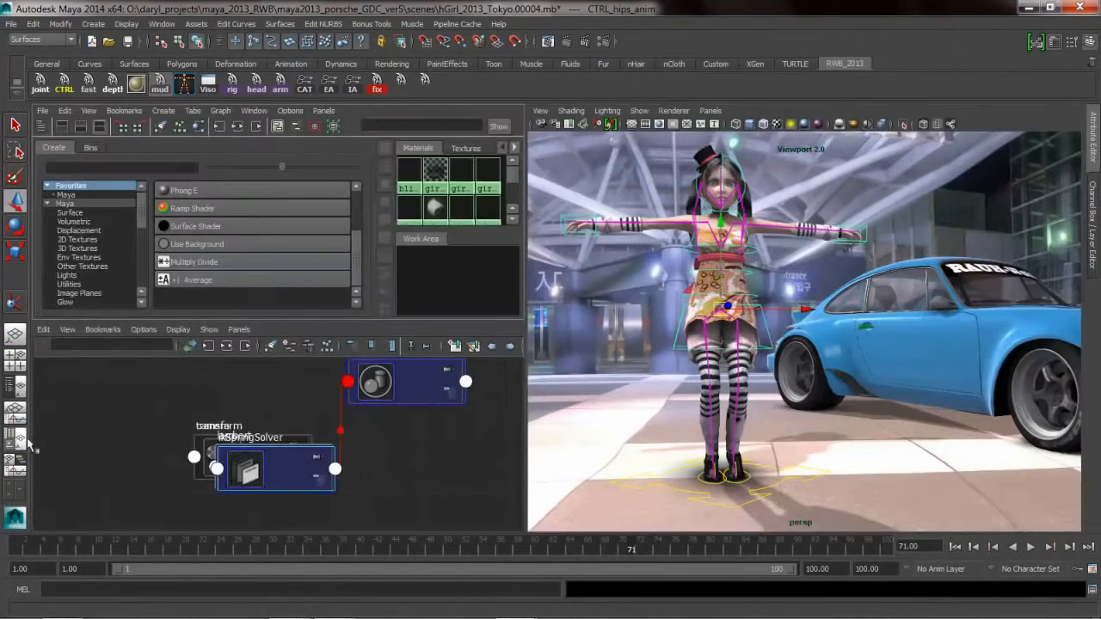
{"action": "scroll", "coordinate": [142, 221], "scroll_direction": "down", "scroll_amount": 1}
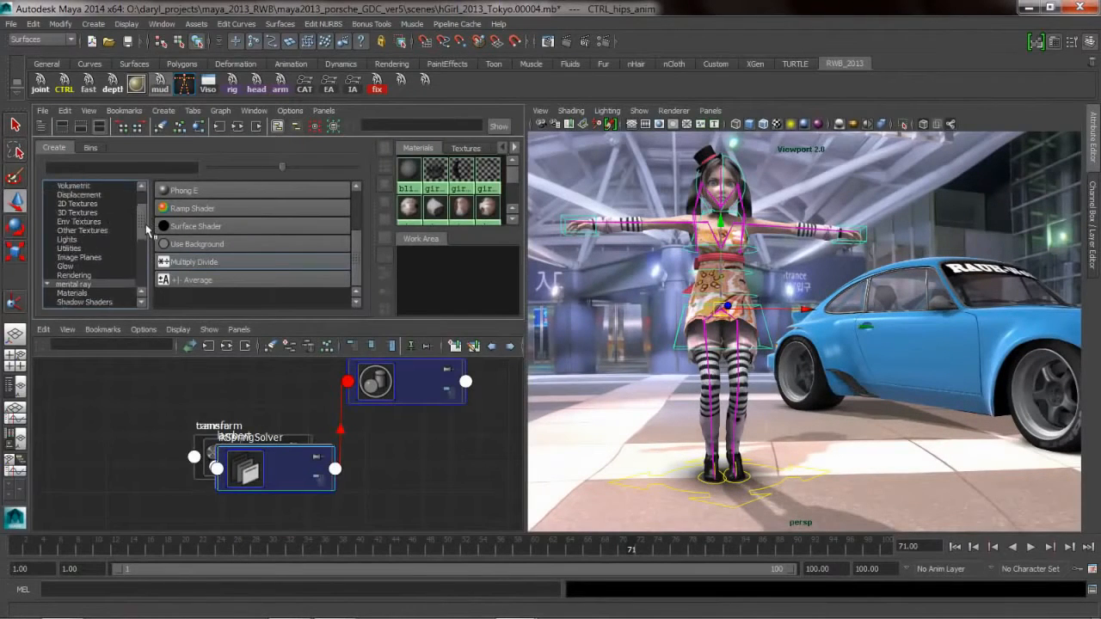
{"action": "scroll", "coordinate": [148, 222], "scroll_direction": "down", "scroll_amount": 3}
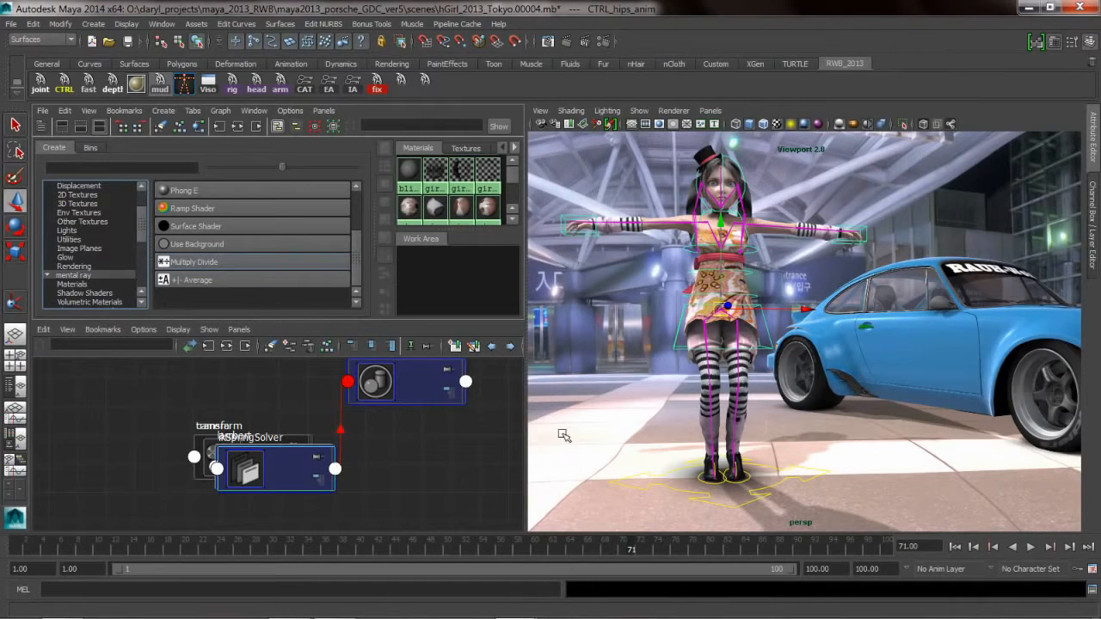
{"action": "left_click_drag", "start_coordinate": [536, 426], "coordinate": [716, 385]}
Select both foot controls and the hips control and graph them in the Node Editor.
{"action": "left_click", "coordinate": [679, 348]}
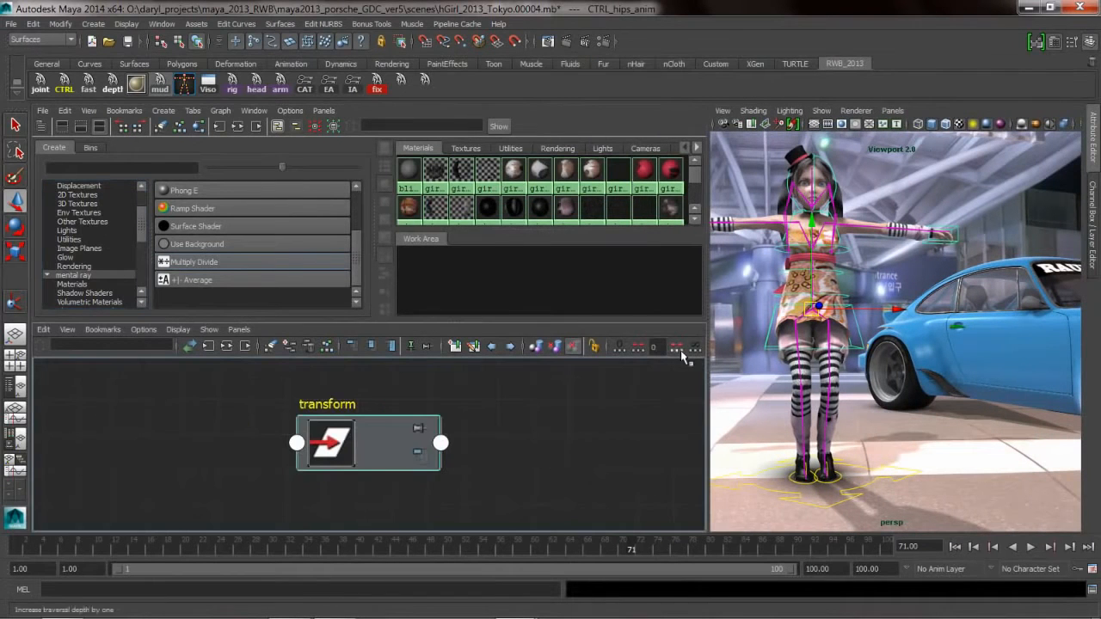
{"action": "middle_click_drag", "start_coordinate": [606, 425], "coordinate": [528, 438], "text": "alt"}
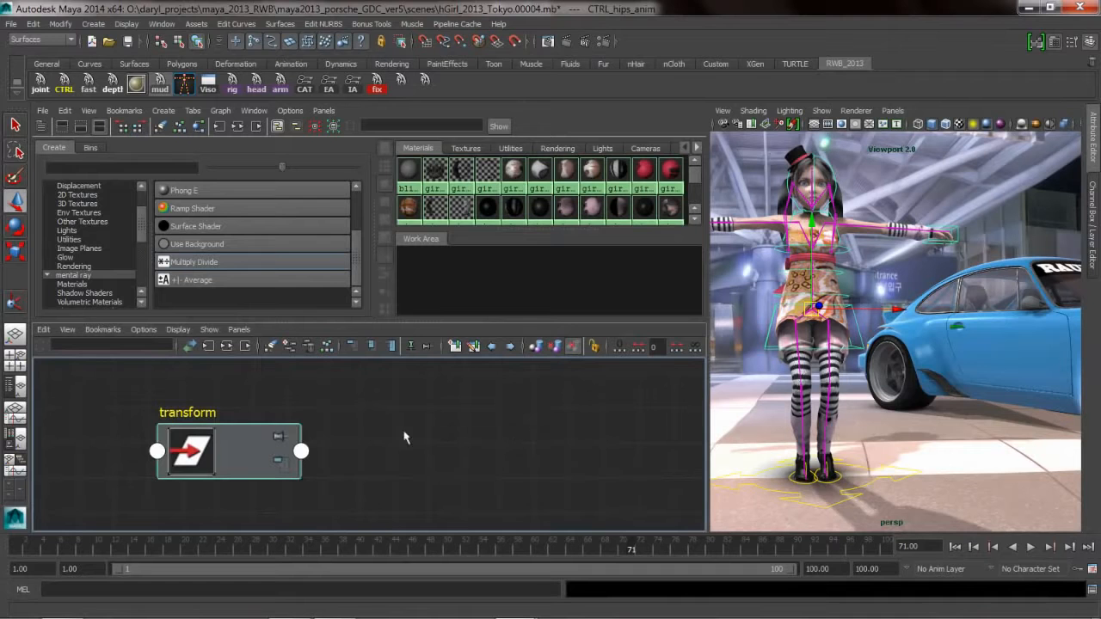
{"action": "left_click", "coordinate": [798, 489]}
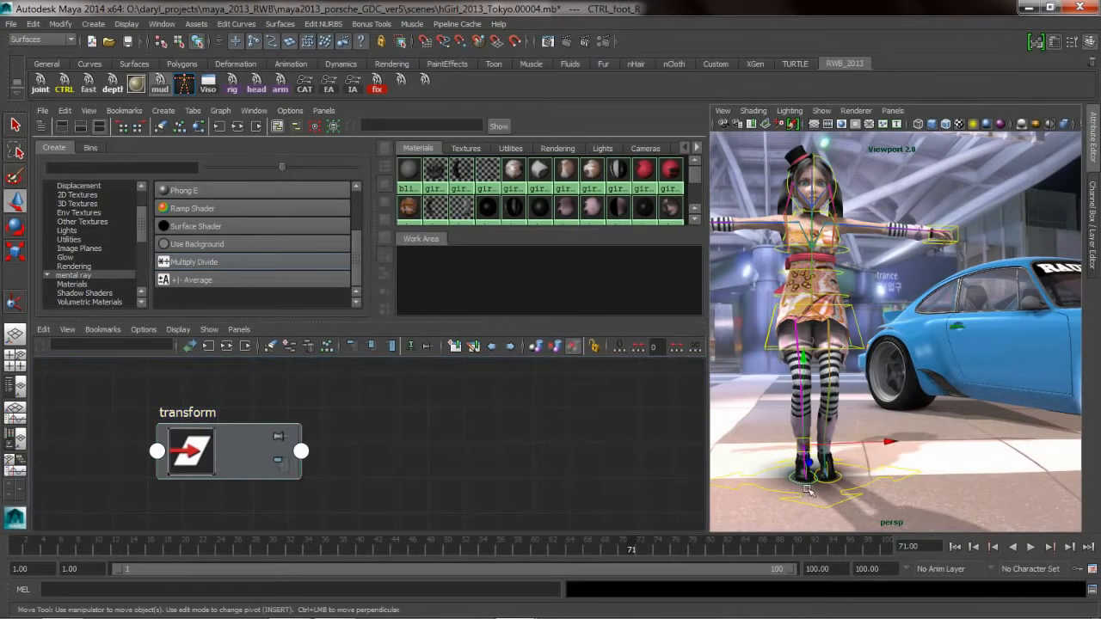
{"action": "left_click", "coordinate": [869, 356]}
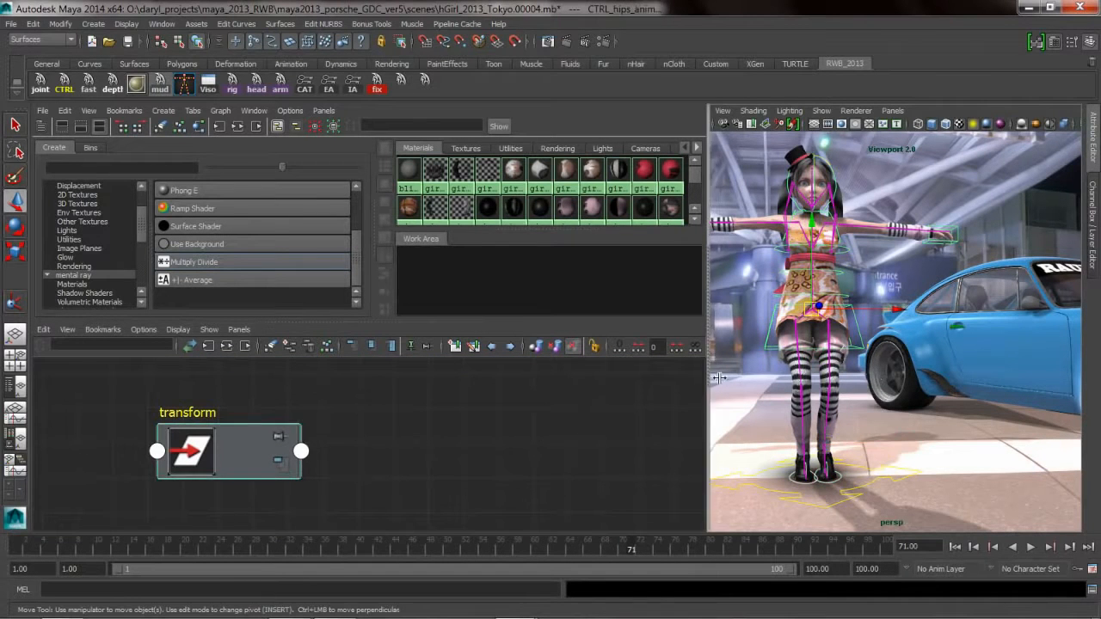
{"action": "left_click", "coordinate": [211, 348]}
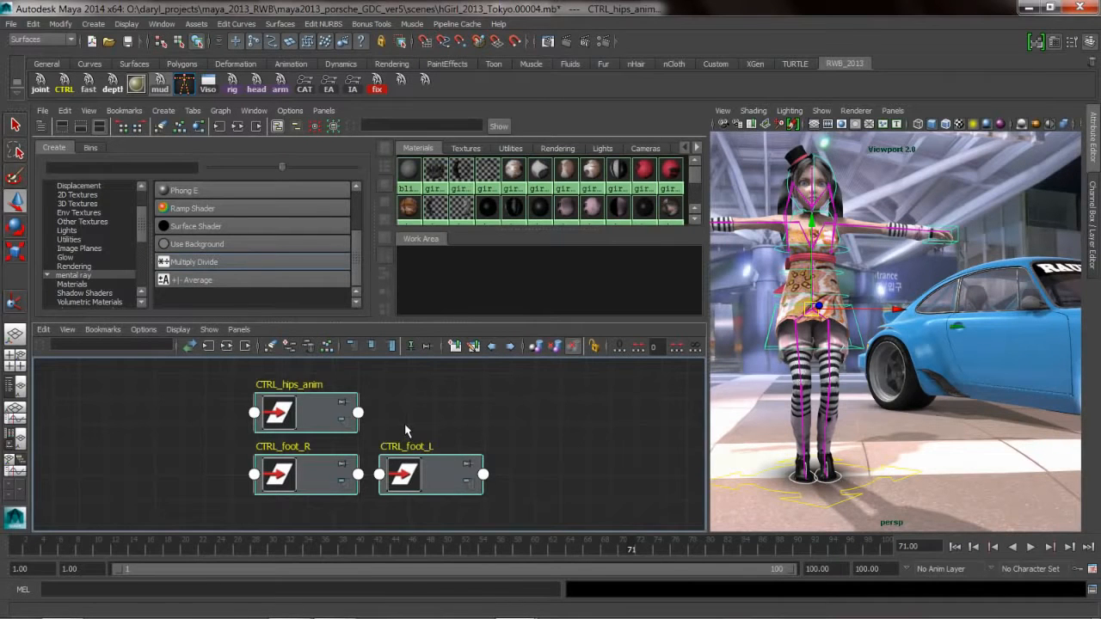
Arrange the graph with CTRL_foot_R above CTRL_foot_L on the left and CTRL_hips_anim apart on the right.
{"action": "left_click_drag", "start_coordinate": [328, 414], "coordinate": [628, 400]}
{"action": "left_click_drag", "start_coordinate": [320, 465], "coordinate": [204, 372]}
{"action": "left_click_drag", "start_coordinate": [420, 476], "coordinate": [174, 470]}
{"action": "left_click_drag", "start_coordinate": [163, 383], "coordinate": [150, 400]}
{"action": "middle_click_drag", "start_coordinate": [305, 433], "coordinate": [288, 453], "text": "alt"}
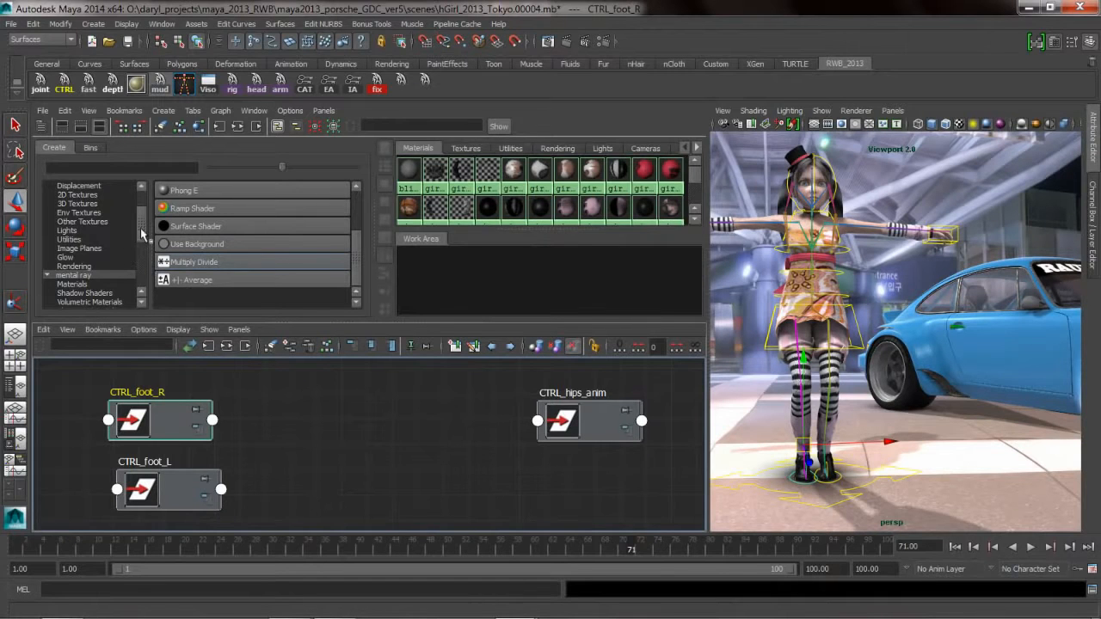
Add a Chooser utility node to the Node Editor graph between the foot and hips controls.
{"action": "left_click_drag", "start_coordinate": [137, 232], "coordinate": [143, 202]}
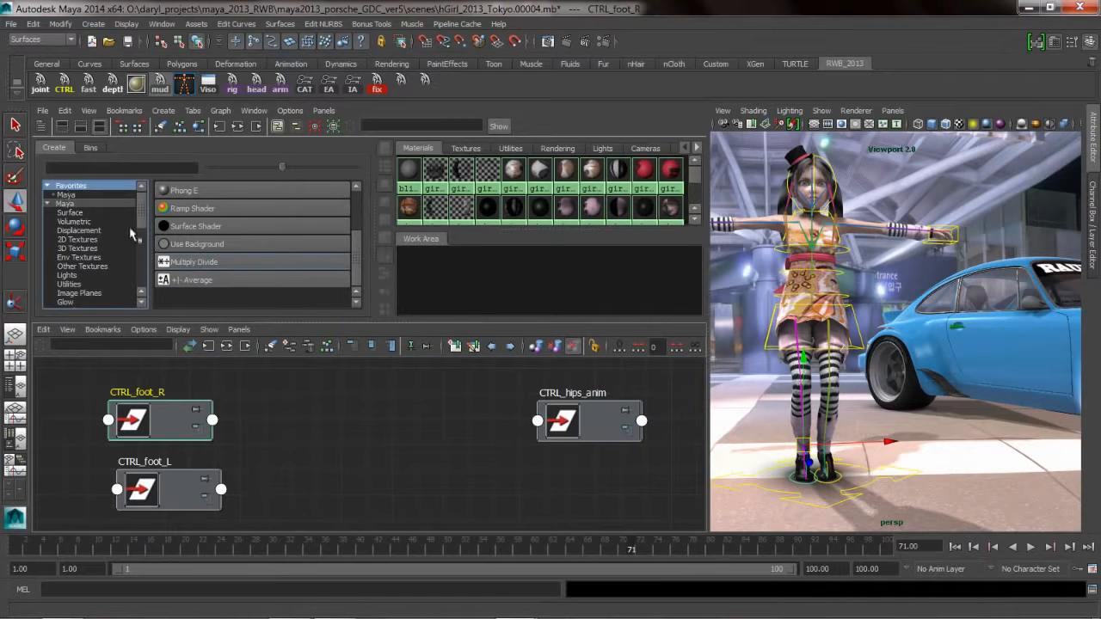
{"action": "left_click", "coordinate": [79, 283]}
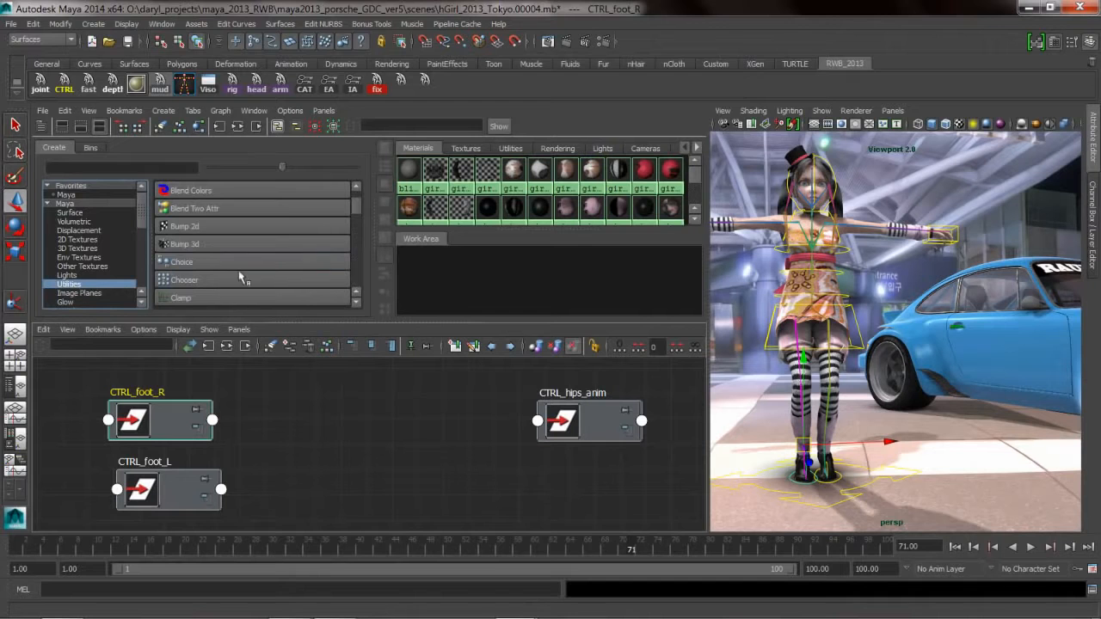
{"action": "left_click", "coordinate": [184, 281]}
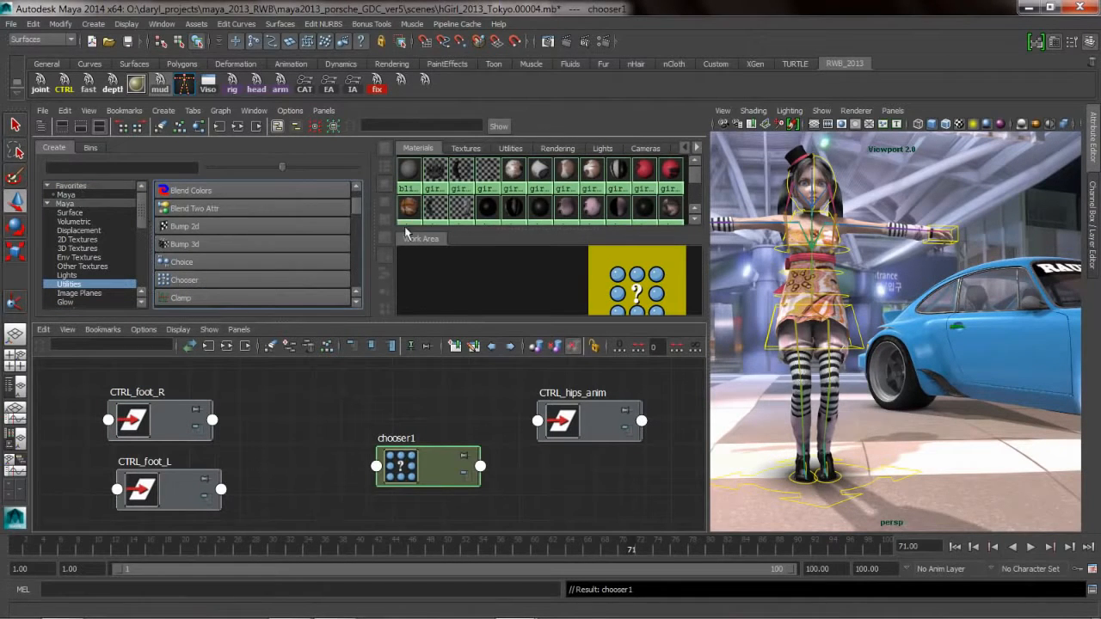
Replace the Chooser node with a +/- Average utility node placed beside CTRL_foot_R and show its attributes.
{"action": "left_click_drag", "start_coordinate": [357, 210], "coordinate": [353, 252]}
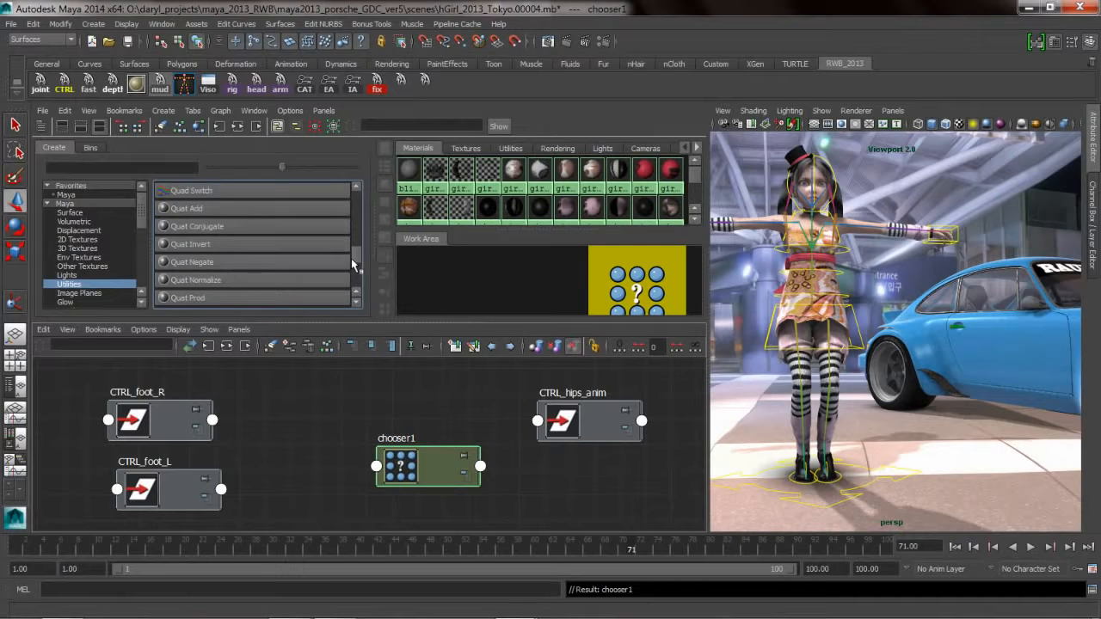
{"action": "key", "text": "Delete"}
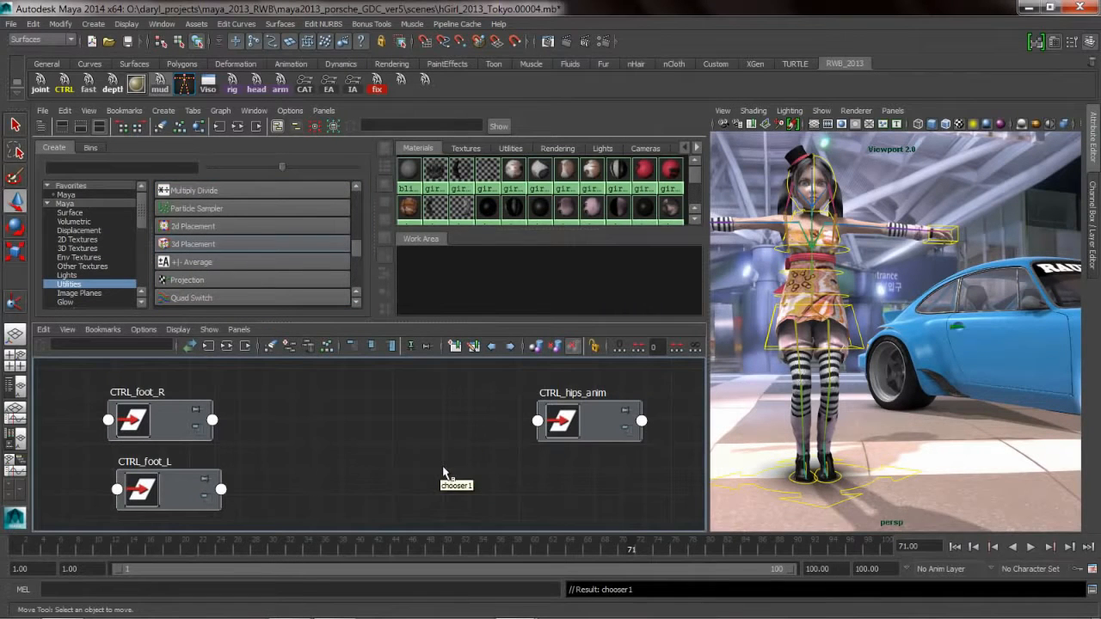
{"action": "left_click", "coordinate": [75, 186]}
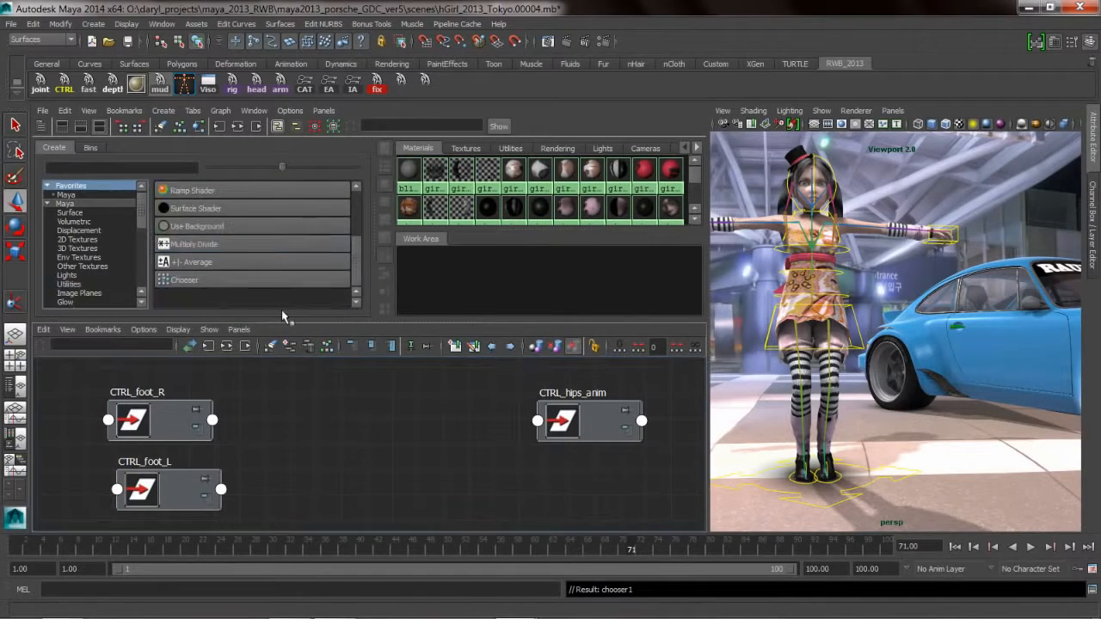
{"action": "left_click", "coordinate": [210, 262]}
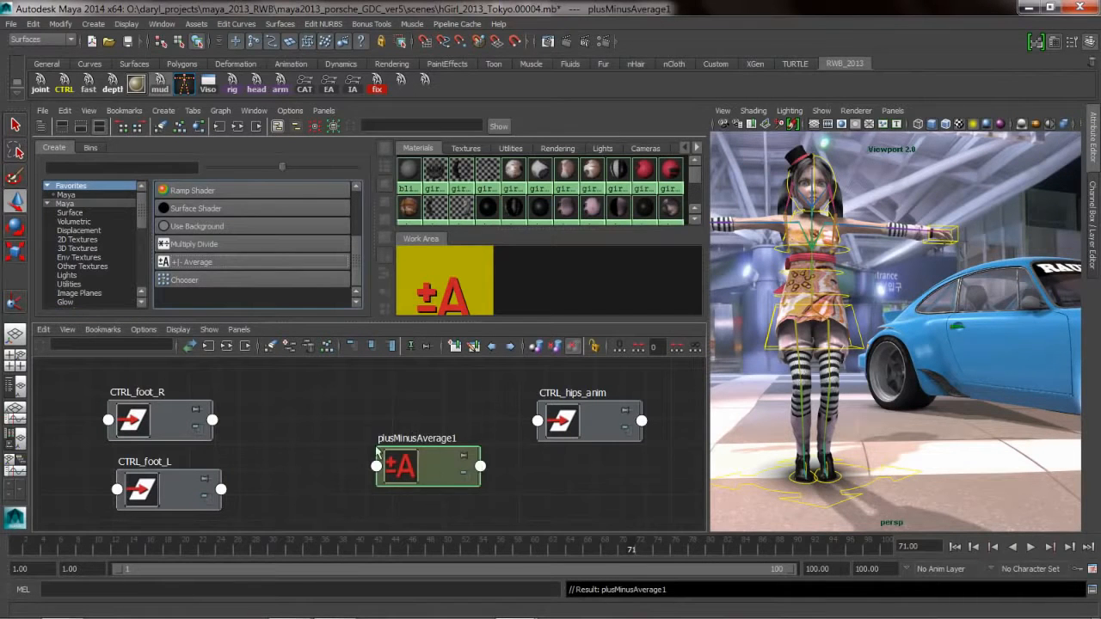
{"action": "left_click_drag", "start_coordinate": [435, 461], "coordinate": [325, 410]}
{"action": "double_click", "coordinate": [333, 419]}
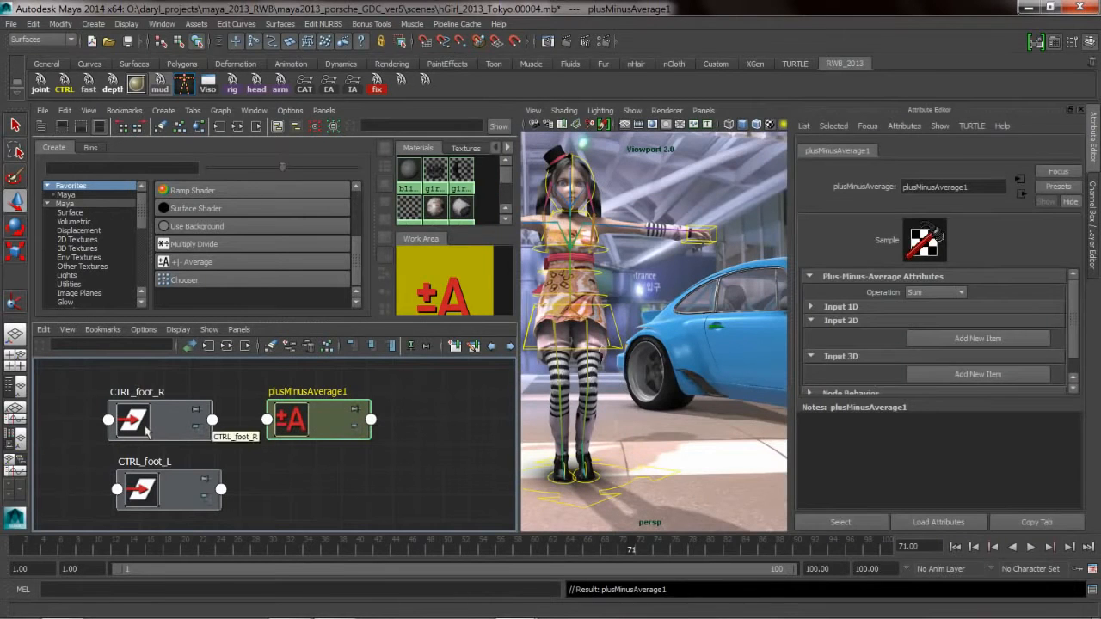
Add a Multiply Divide utility node between plusMinusAverage1 and CTRL_hips_anim, moving the hips control further away to make room.
{"action": "left_click_drag", "start_coordinate": [133, 430], "coordinate": [118, 414]}
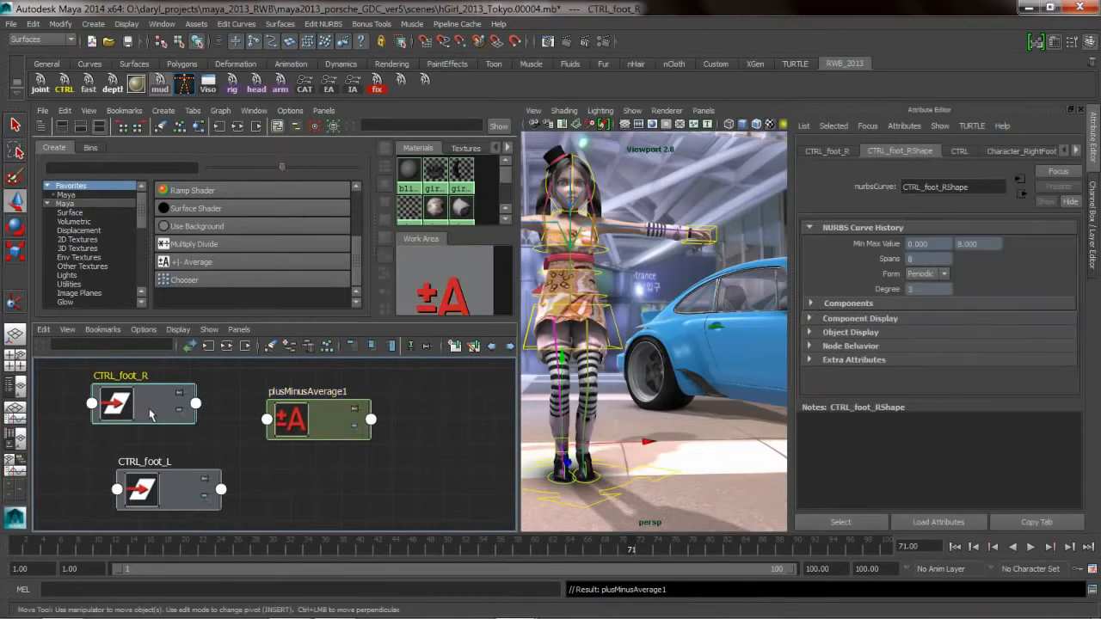
{"action": "left_click", "coordinate": [194, 244]}
{"action": "left_click_drag", "start_coordinate": [310, 456], "coordinate": [435, 393]}
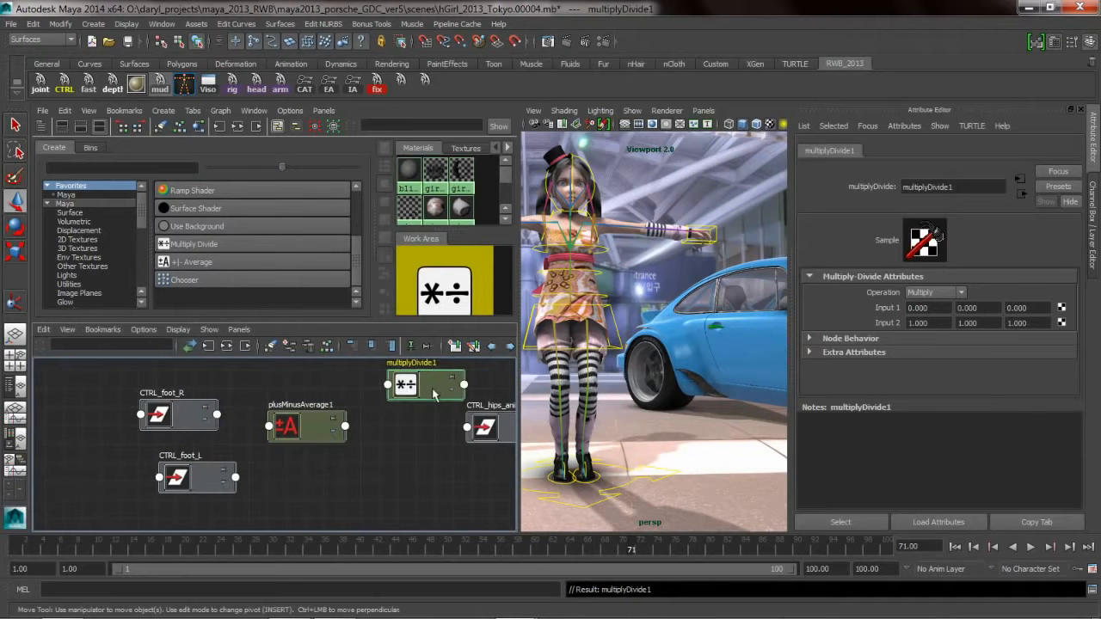
{"action": "scroll", "coordinate": [378, 417], "scroll_direction": "down", "scroll_amount": 2}
{"action": "left_click", "coordinate": [314, 426]}
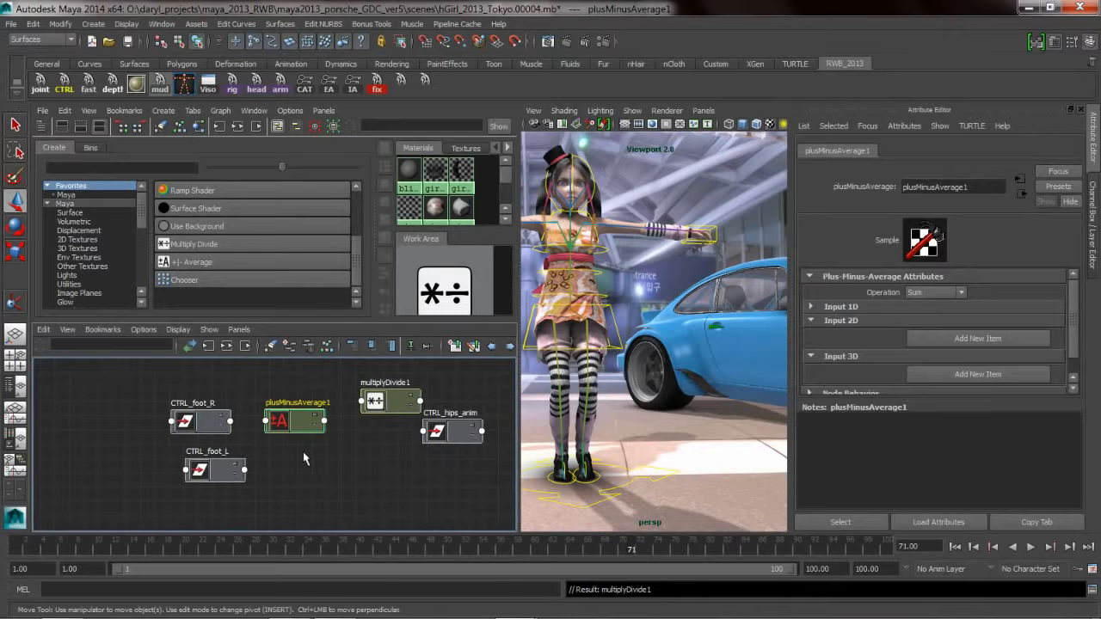
{"action": "left_click_drag", "start_coordinate": [427, 444], "coordinate": [459, 442]}
Line up CTRL_foot_R and CTRL_foot_L side by side ahead of the plusMinusAverage1 node.
{"action": "left_click", "coordinate": [174, 422]}
{"action": "left_click", "coordinate": [139, 375]}
{"action": "left_click_drag", "start_coordinate": [206, 419], "coordinate": [107, 397]}
{"action": "left_click_drag", "start_coordinate": [222, 468], "coordinate": [186, 401]}
Expand both foot control nodes and plusMinusAverage1 to their full attribute lists in the graph.
{"action": "left_click", "coordinate": [112, 405], "text": "shift"}
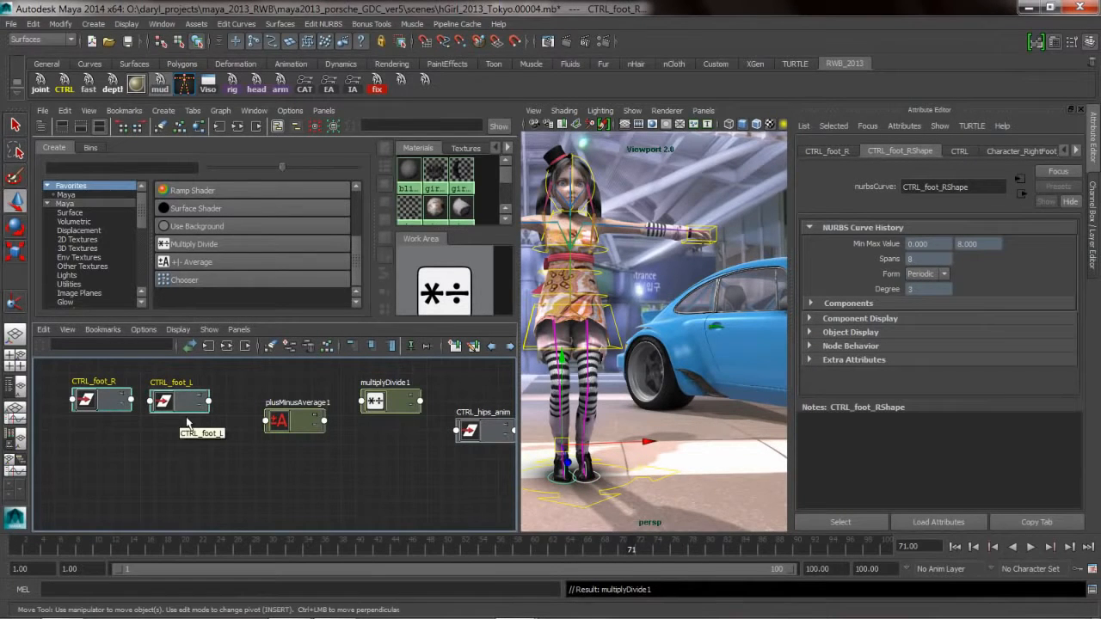
{"action": "key", "text": "3"}
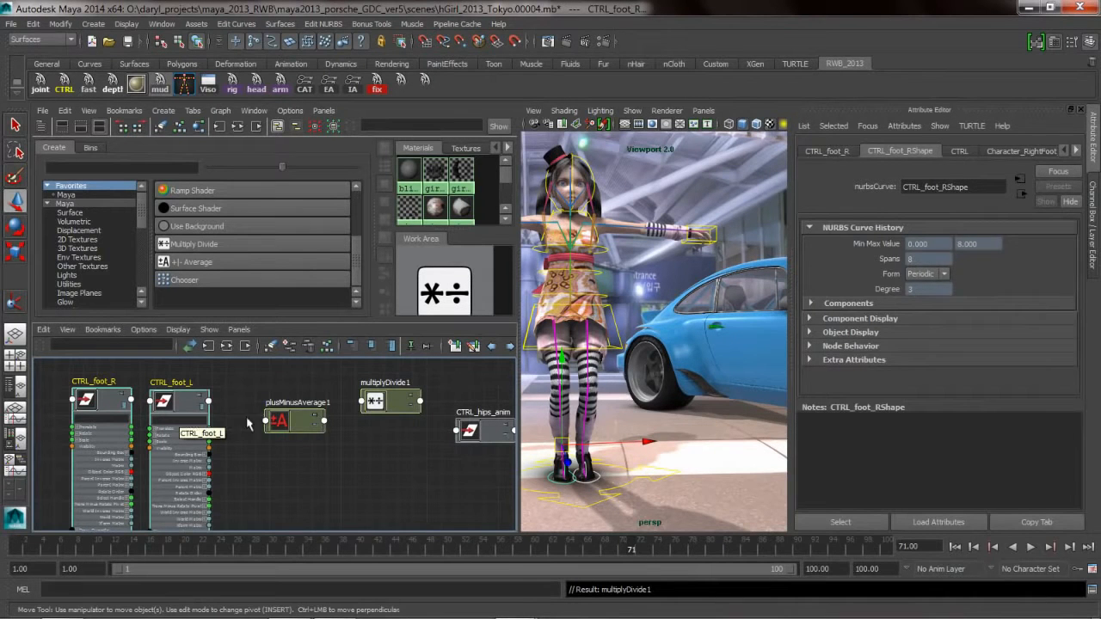
{"action": "left_click", "coordinate": [313, 423]}
{"action": "key", "text": "3"}
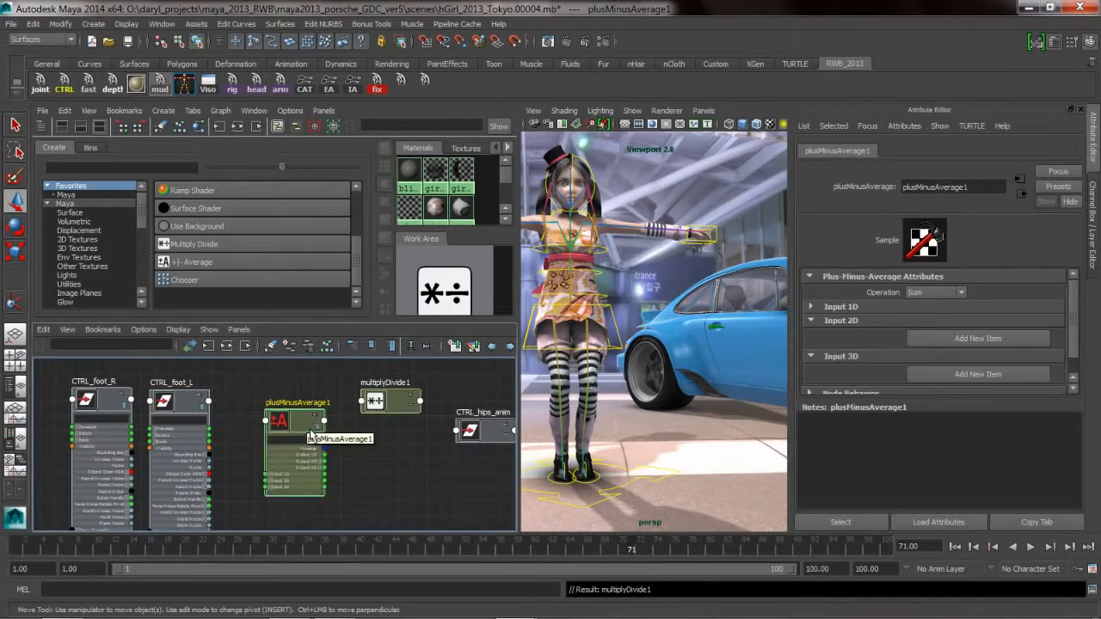
Connect the Translate outputs of CTRL_foot_R and CTRL_foot_L to Input 3D of plusMinusAverage1 and check the Input 3D entries.
{"action": "middle_click_drag", "start_coordinate": [345, 495], "coordinate": [364, 453], "text": "alt"}
{"action": "right_click_drag", "start_coordinate": [313, 457], "coordinate": [346, 451], "text": "alt"}
{"action": "middle_click_drag", "start_coordinate": [217, 439], "coordinate": [259, 471], "text": "alt"}
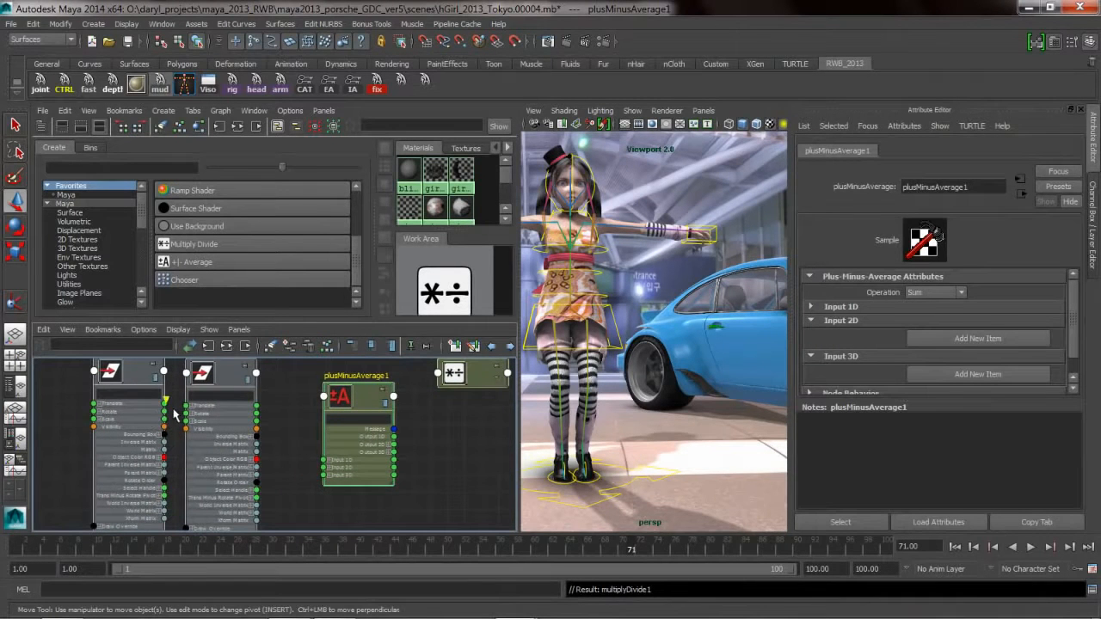
{"action": "left_click_drag", "start_coordinate": [164, 403], "coordinate": [335, 491]}
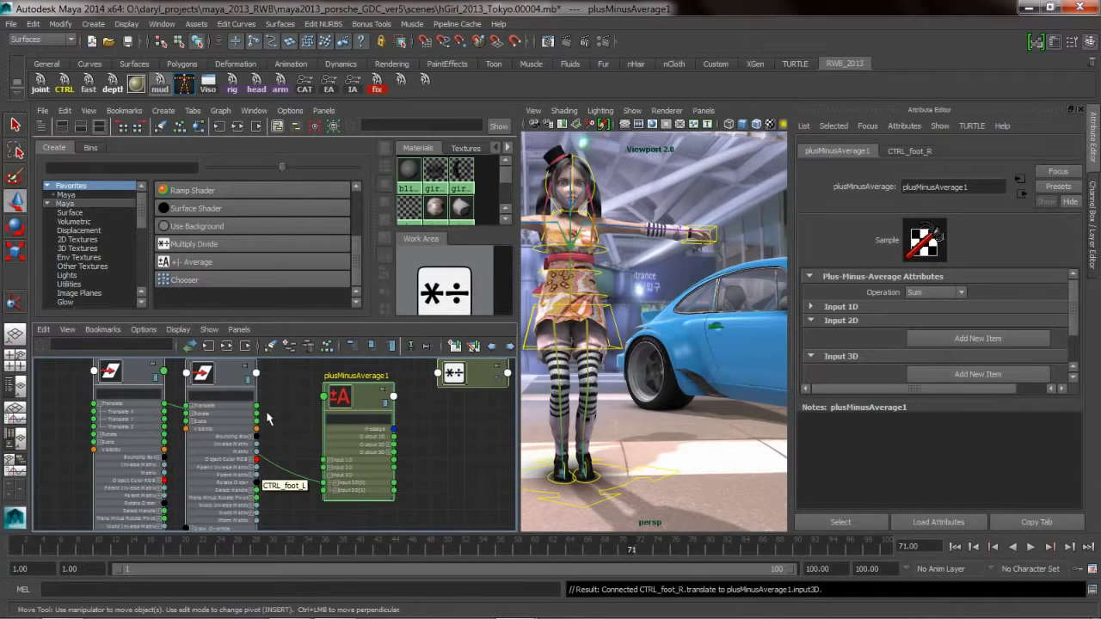
{"action": "left_click_drag", "start_coordinate": [257, 405], "coordinate": [332, 497]}
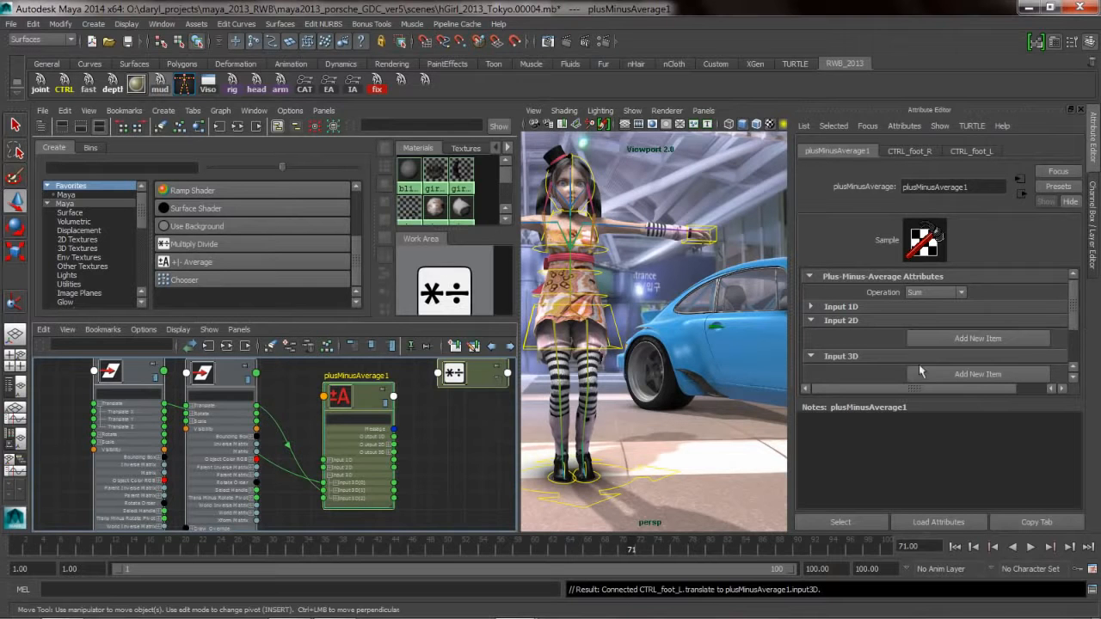
{"action": "left_click_drag", "start_coordinate": [1084, 324], "coordinate": [1079, 347]}
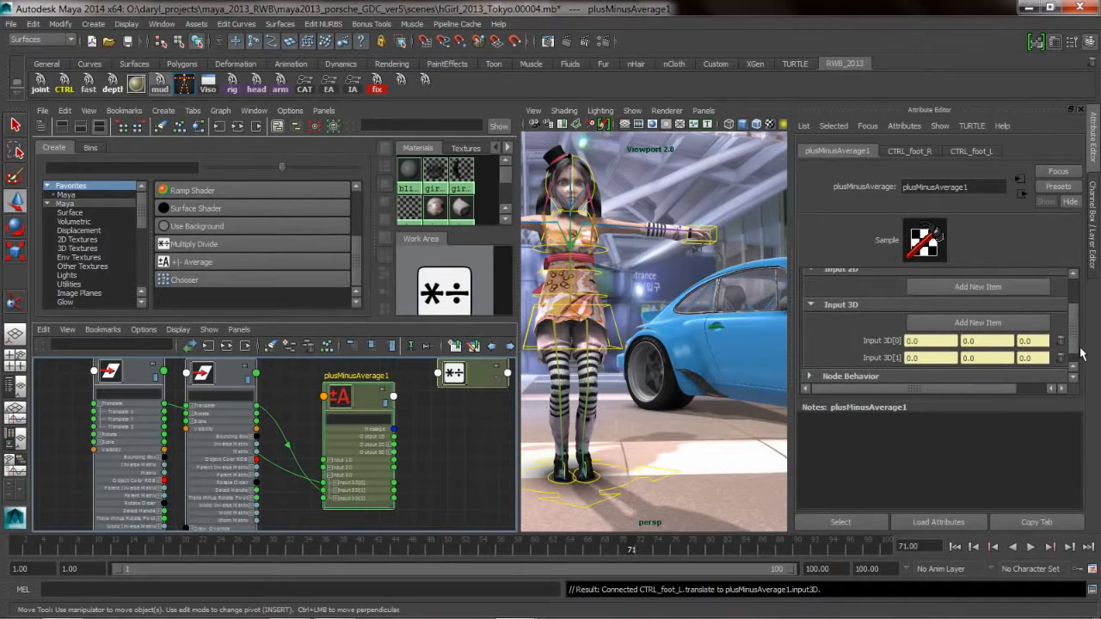
Move multiplyDivide1 beside plusMinusAverage1 and connect the average node's Output 3D to its Input 1.
{"action": "left_click_drag", "start_coordinate": [416, 389], "coordinate": [407, 418]}
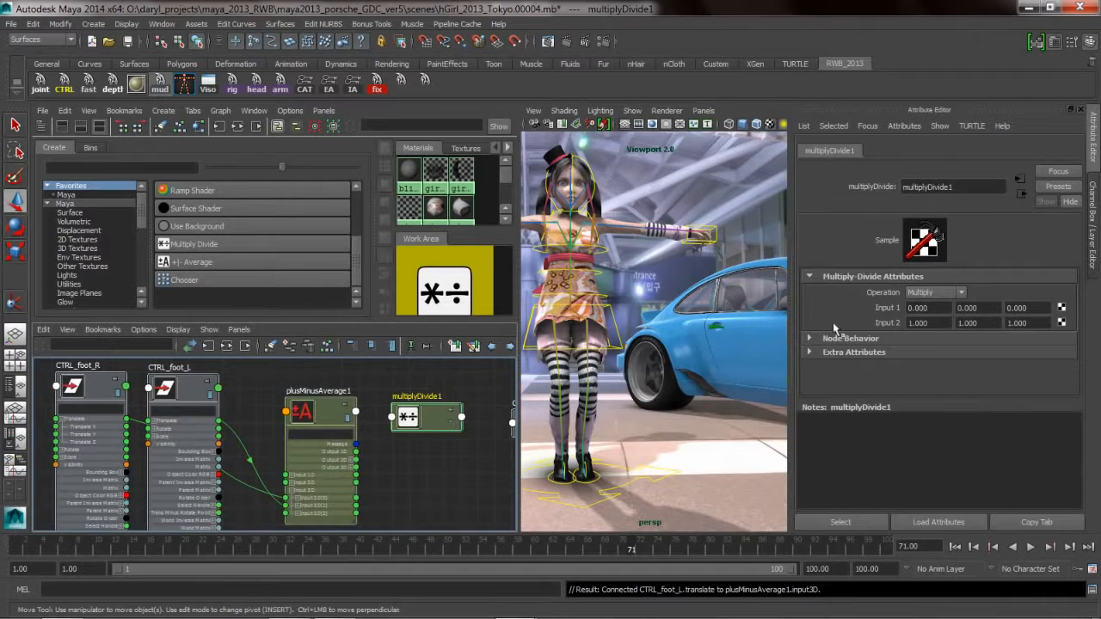
{"action": "left_click_drag", "start_coordinate": [356, 467], "coordinate": [392, 419]}
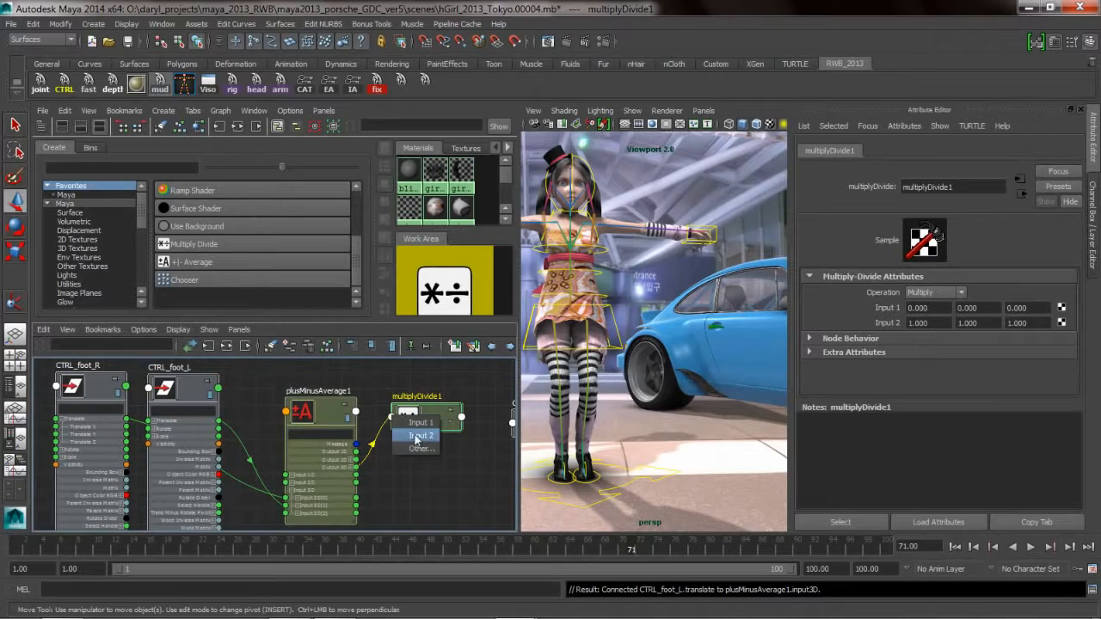
{"action": "left_click", "coordinate": [421, 422]}
Set multiplyDivide1 to the Divide operation with Input 2 values of 2, 6 and 2.
{"action": "left_click", "coordinate": [935, 292]}
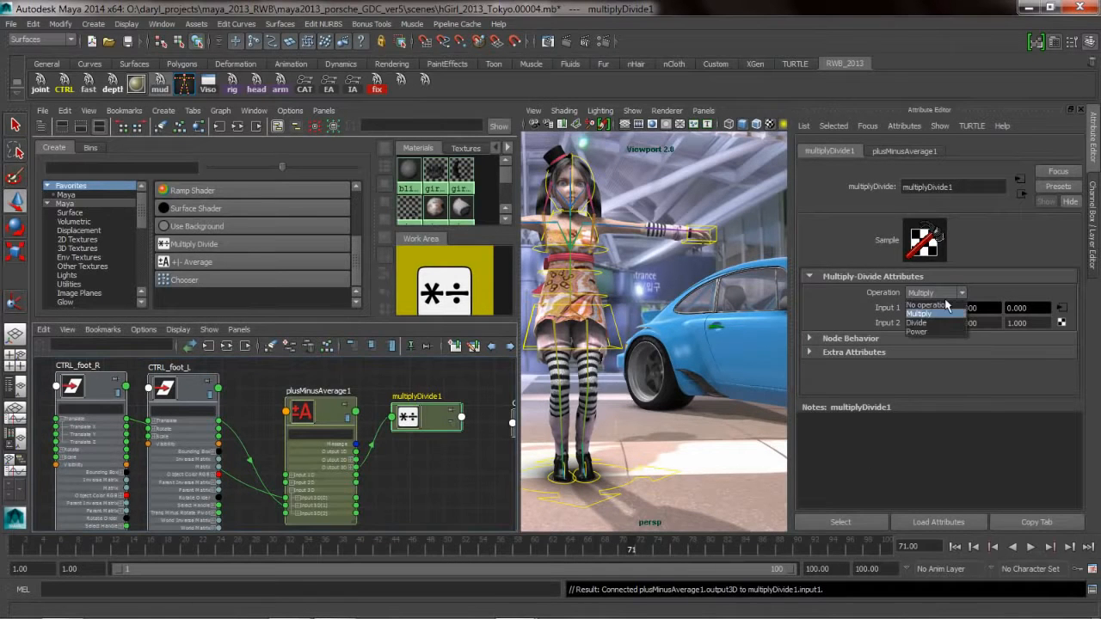
{"action": "left_click", "coordinate": [927, 326]}
{"action": "left_click", "coordinate": [925, 324]}
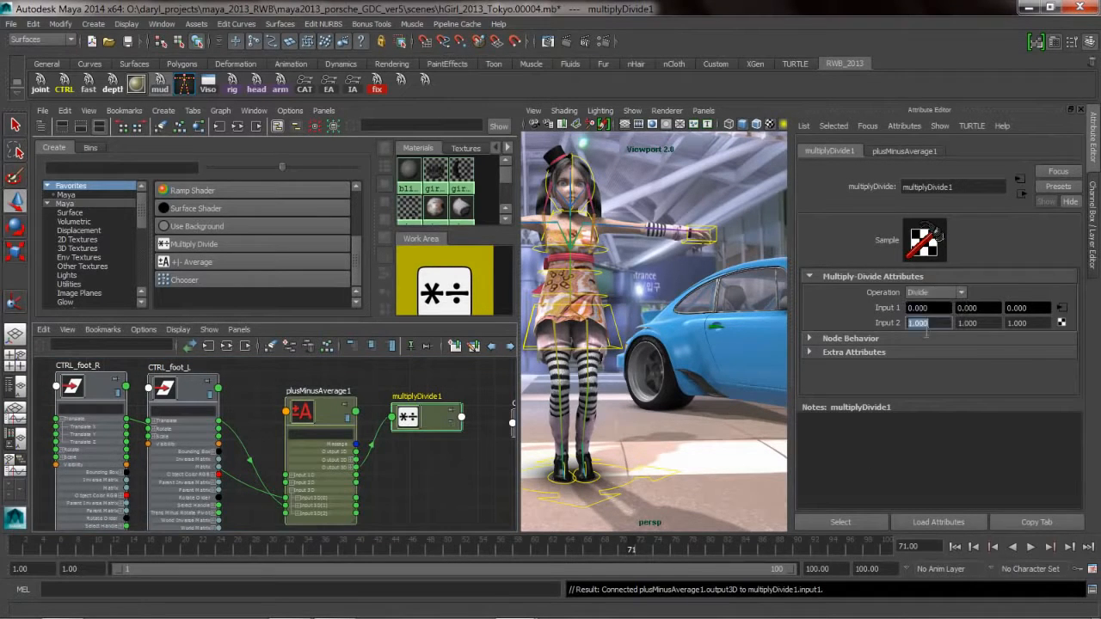
{"action": "type", "text": "2"}
{"action": "left_click", "coordinate": [1019, 324]}
{"action": "type", "text": "2"}
{"action": "left_click", "coordinate": [982, 323]}
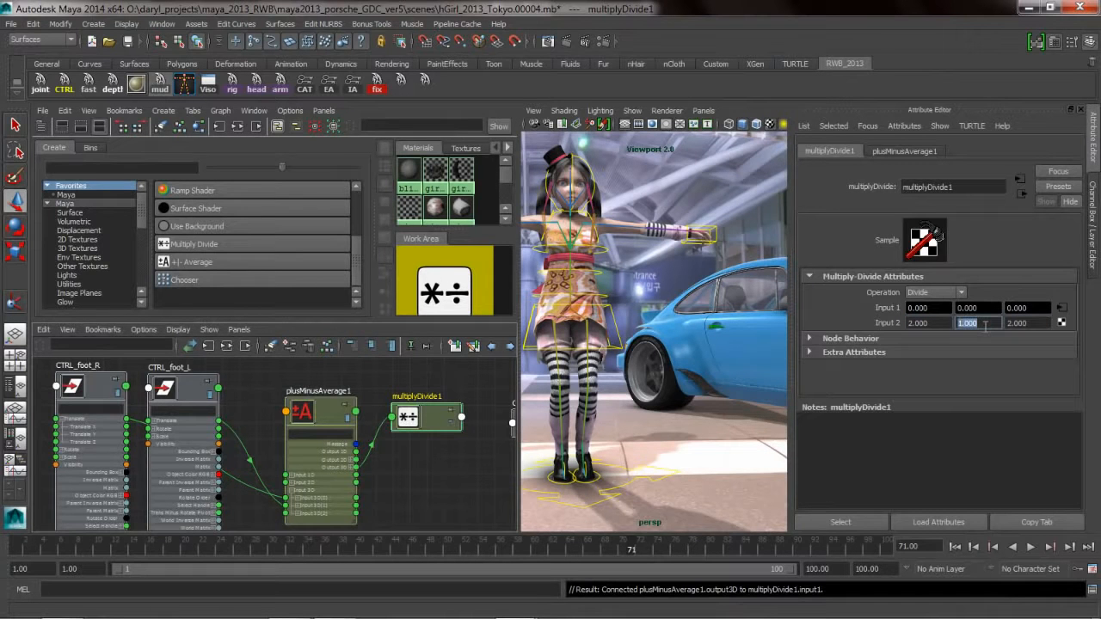
{"action": "type", "text": "6"}
{"action": "key", "text": "Return"}
Connect the output of multiplyDivide1 to the Translate attribute of CTRL_hips_anim.
{"action": "left_click_drag", "start_coordinate": [630, 439], "coordinate": [638, 436], "text": "alt"}
{"action": "middle_click_drag", "start_coordinate": [438, 450], "coordinate": [370, 453], "text": "alt"}
{"action": "scroll", "coordinate": [362, 453], "scroll_direction": "down", "scroll_amount": 2}
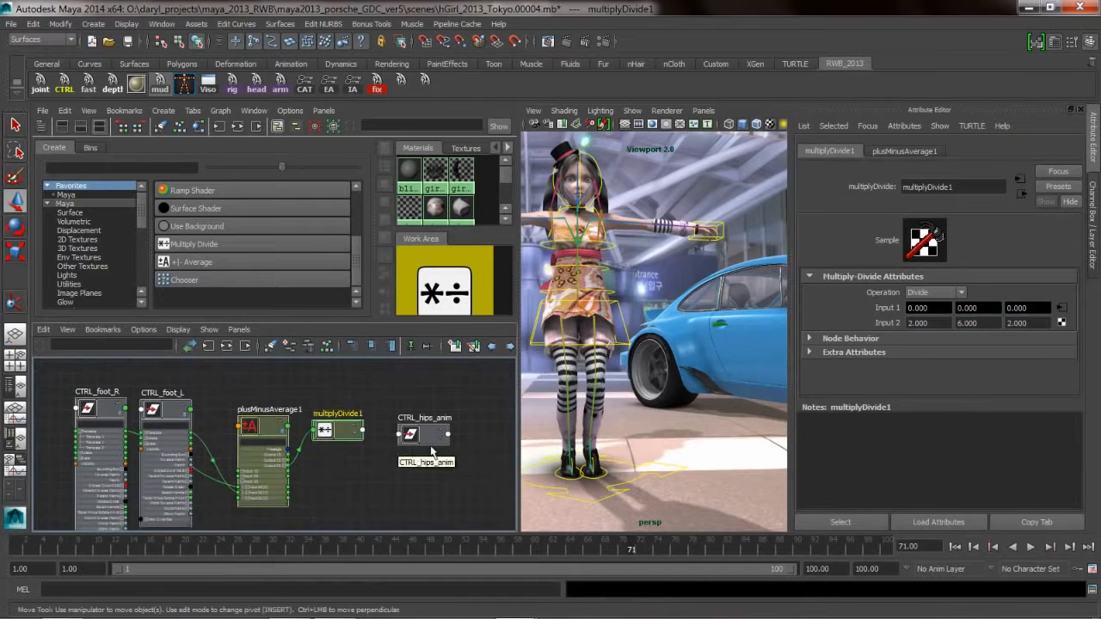
{"action": "left_click", "coordinate": [425, 451]}
{"action": "left_click", "coordinate": [352, 443]}
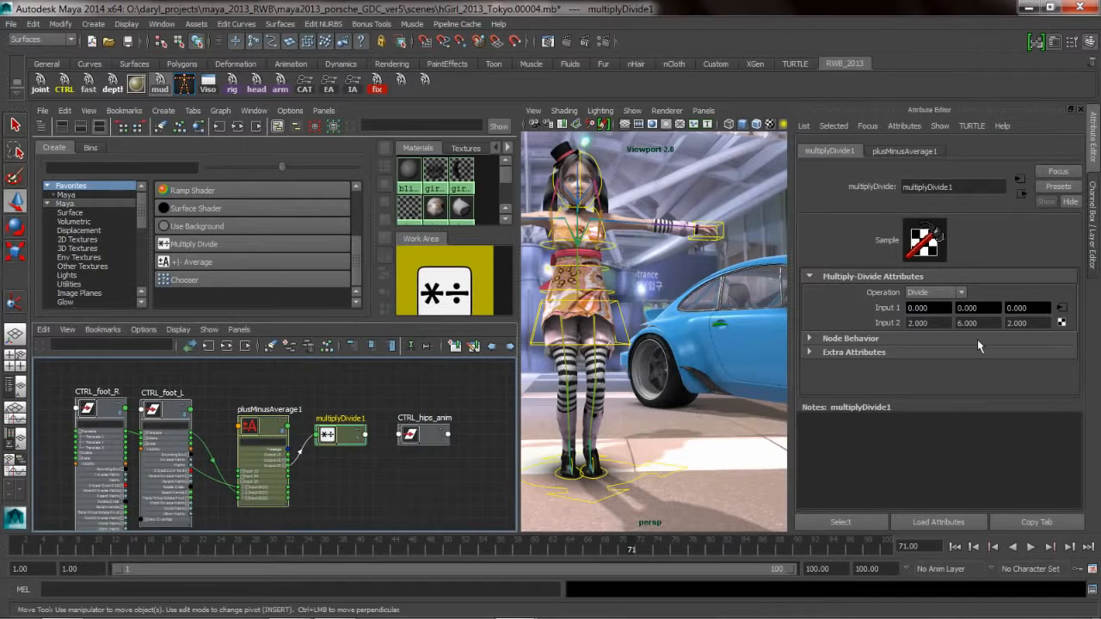
{"action": "left_click", "coordinate": [438, 440]}
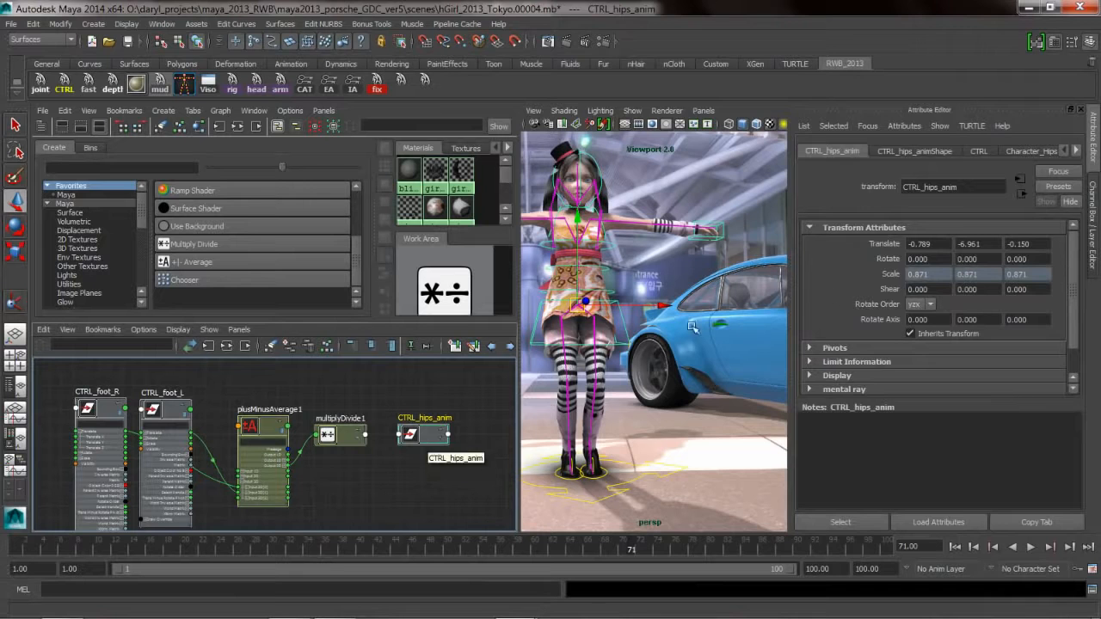
{"action": "middle_click_drag", "start_coordinate": [329, 436], "coordinate": [850, 249]}
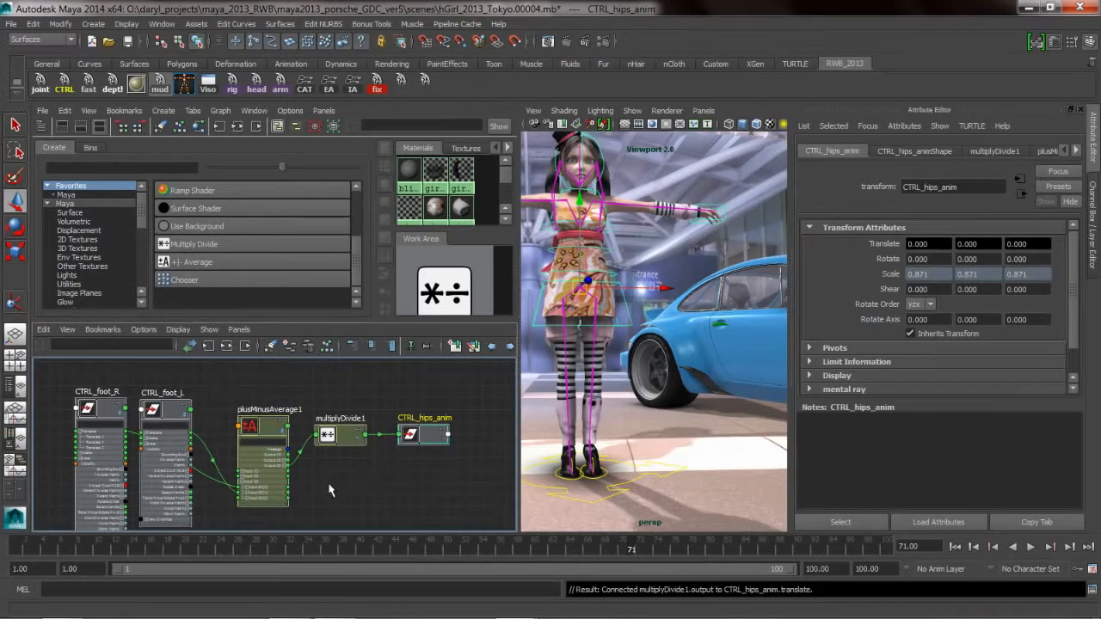
Test the rig by moving CTRL_foot_L to about 37.3, 5.7, 7.9, inspect the pose in a wider perspective view, and clear the selection.
{"action": "left_click", "coordinate": [617, 485]}
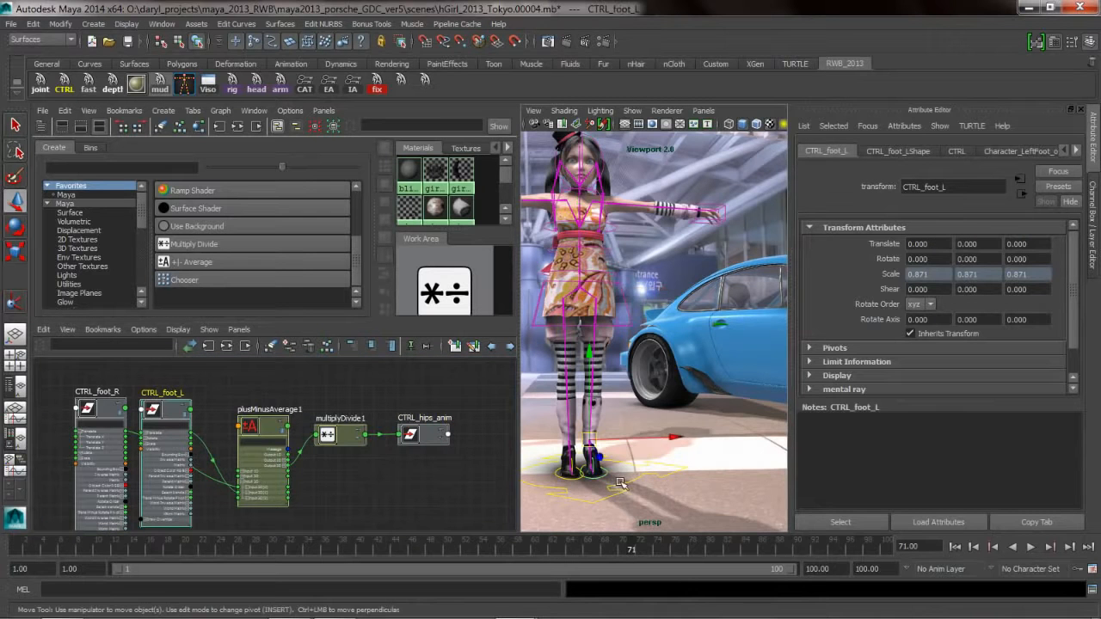
{"action": "left_click_drag", "start_coordinate": [597, 451], "coordinate": [689, 428]}
{"action": "left_click_drag", "start_coordinate": [520, 329], "coordinate": [306, 327]}
{"action": "left_click_drag", "start_coordinate": [481, 379], "coordinate": [494, 361], "text": "alt"}
{"action": "right_click_drag", "start_coordinate": [525, 370], "coordinate": [478, 369], "text": "alt"}
{"action": "mouse_move", "coordinate": [478, 370]}
{"action": "middle_mouse_down", "text": "alt"}
{"action": "mouse_move", "coordinate": [477, 343]}
{"action": "mouse_move", "coordinate": [465, 362]}
{"action": "middle_mouse_up", "text": "alt"}
{"action": "right_click_drag", "start_coordinate": [464, 363], "coordinate": [530, 365], "text": "alt"}
{"action": "left_click_drag", "start_coordinate": [490, 374], "coordinate": [502, 377], "text": "alt"}
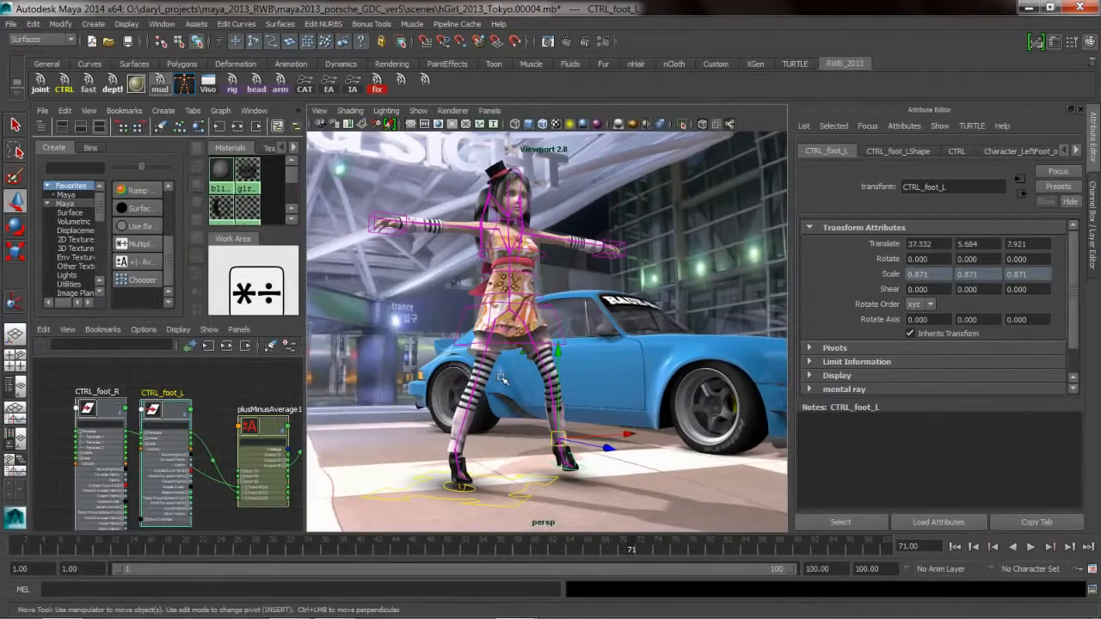
{"action": "middle_click_drag", "start_coordinate": [269, 439], "coordinate": [188, 442], "text": "alt"}
{"action": "left_click", "coordinate": [254, 397]}
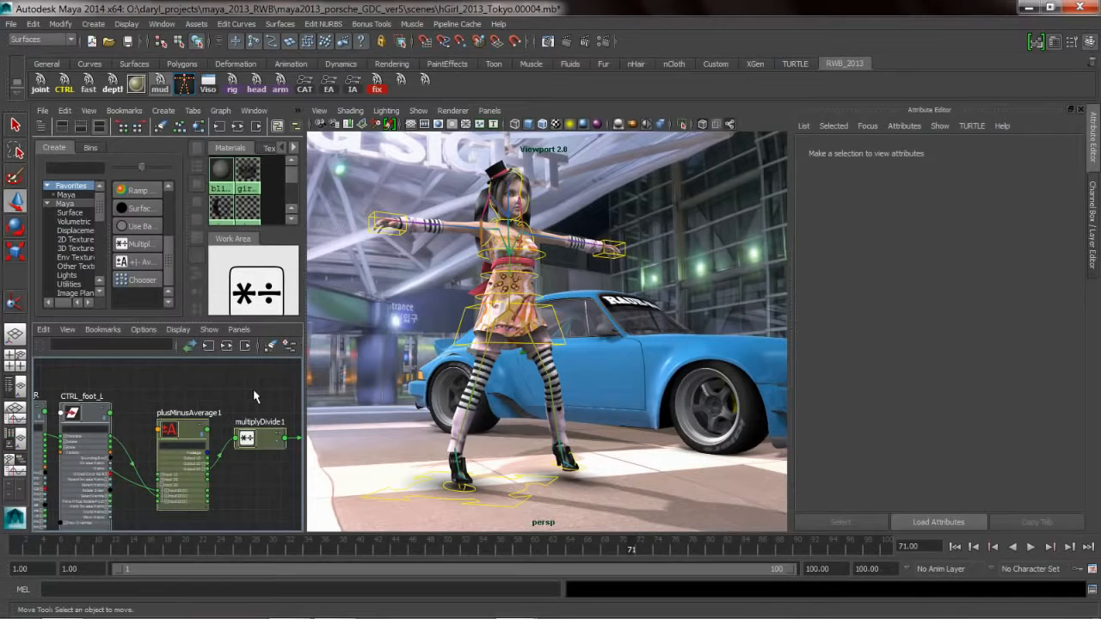